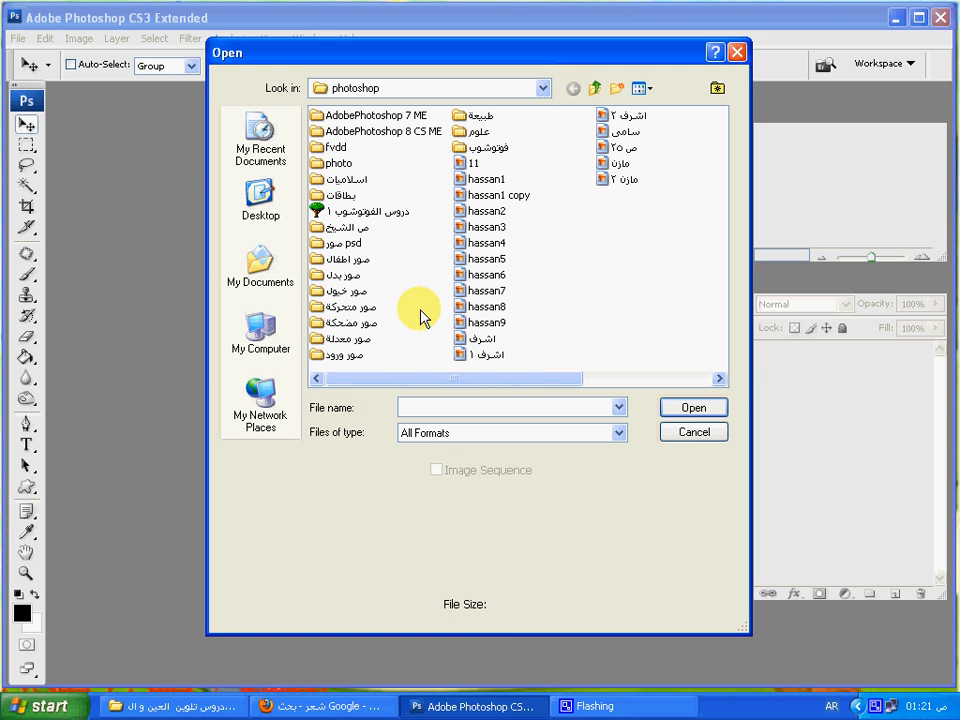
# Open the picture named images from the Desktop, browsing the files as thumbnails, and maximize its document window.
pyautogui.click(279, 220)
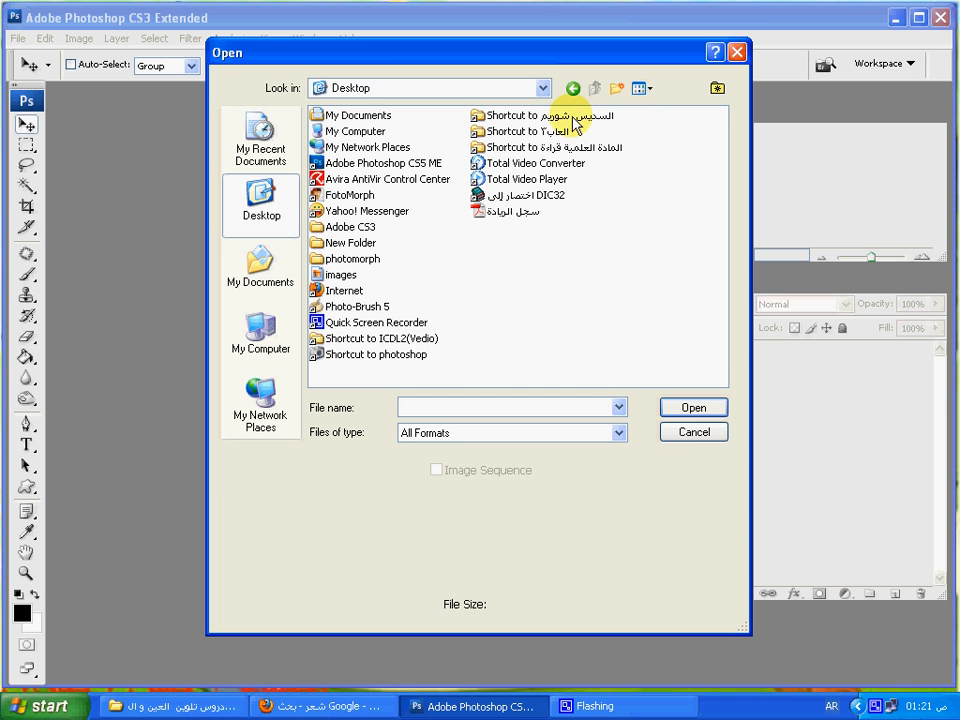
pyautogui.click(642, 89)
pyautogui.click(670, 109)
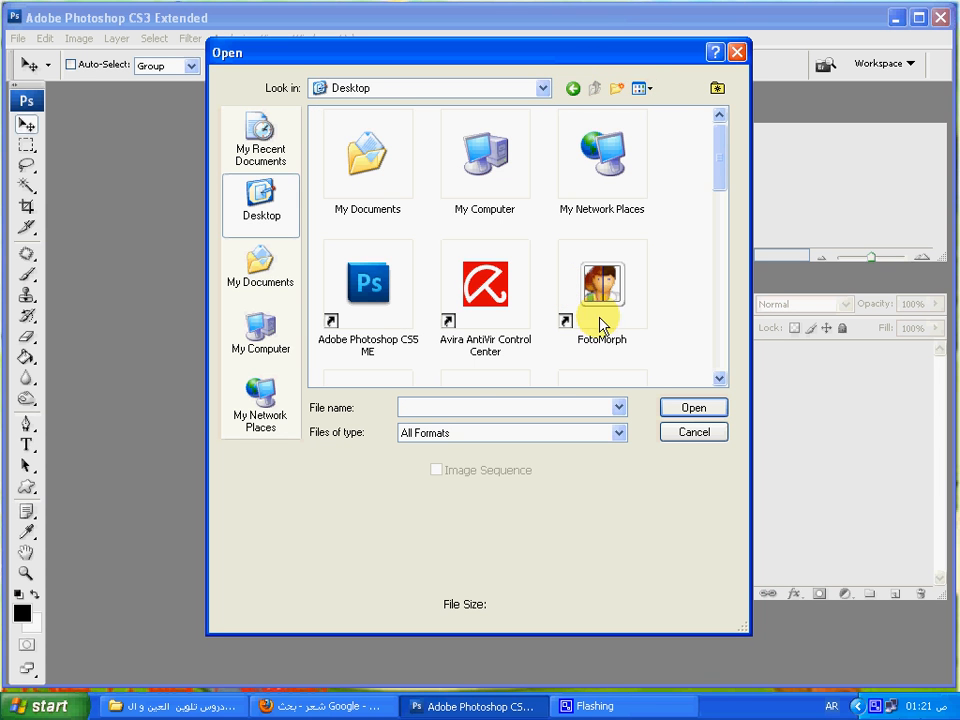
pyautogui.moveTo(722, 133); pyautogui.dragTo(708, 200)
pyautogui.click(500, 238)
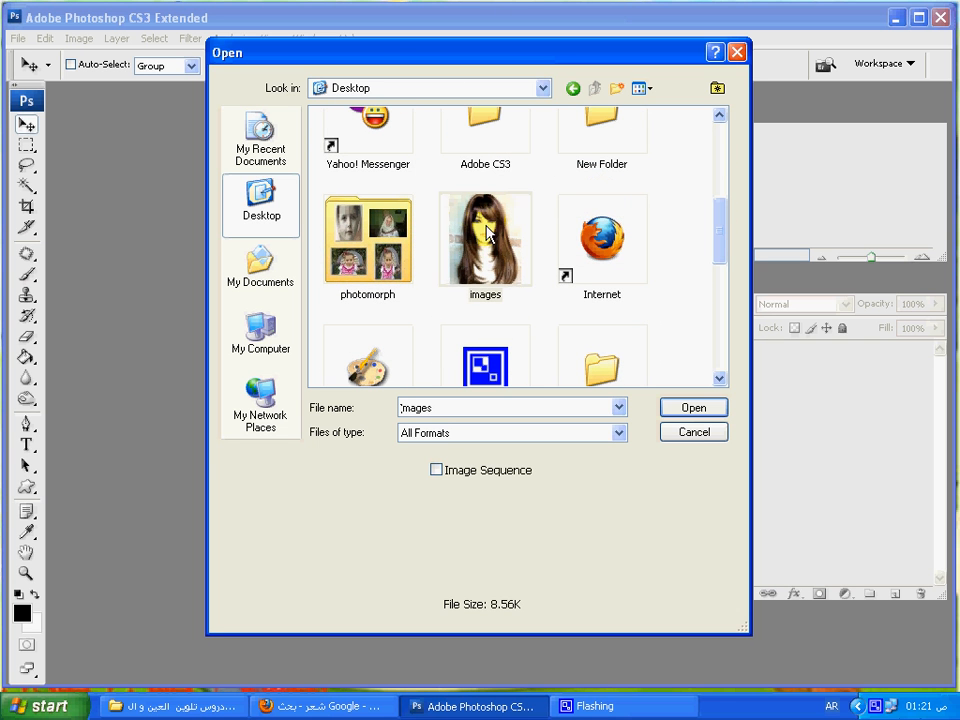
pyautogui.click(690, 408)
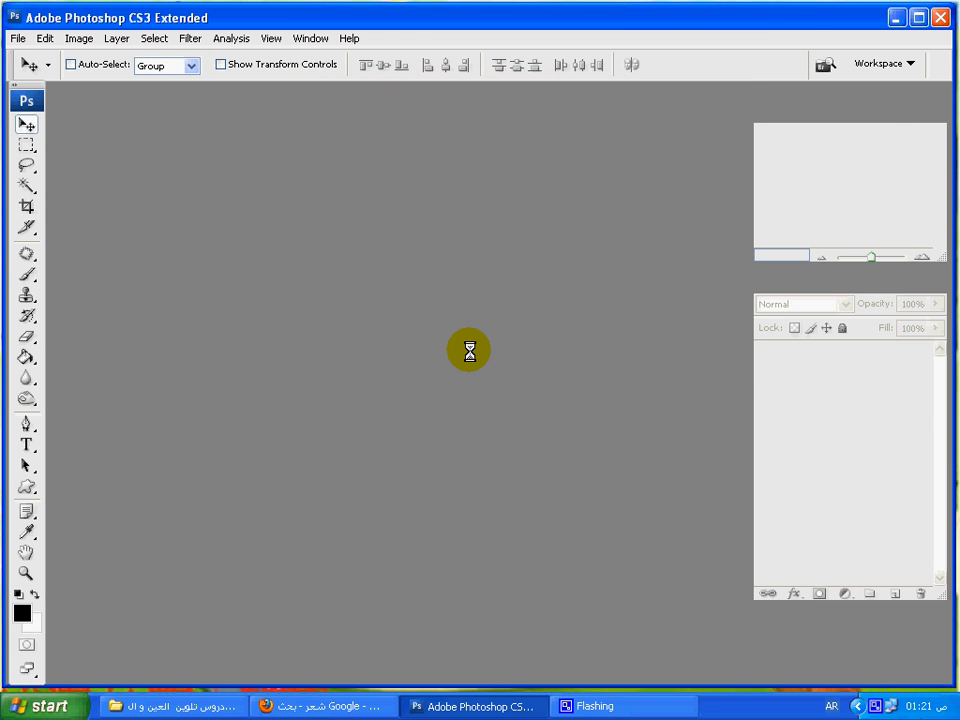
pyautogui.moveTo(133, 100); pyautogui.dragTo(522, 270)
pyautogui.doubleClick(522, 270)
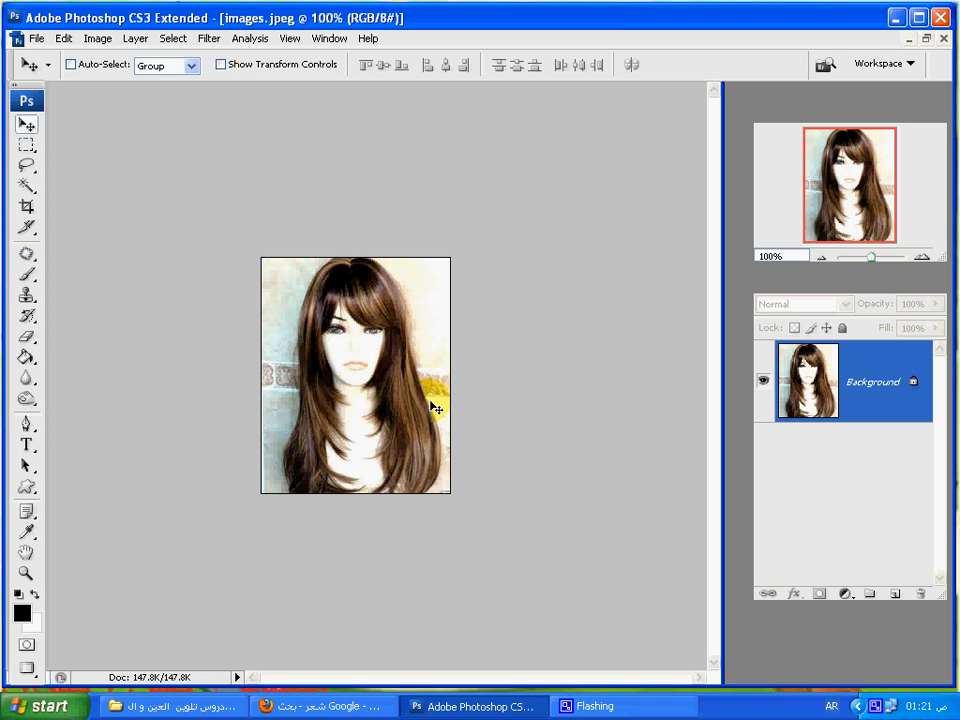
# Convert the locked Background layer into a regular editable layer, keeping the default layer settings.
pyautogui.scroll(2, 420, 379)
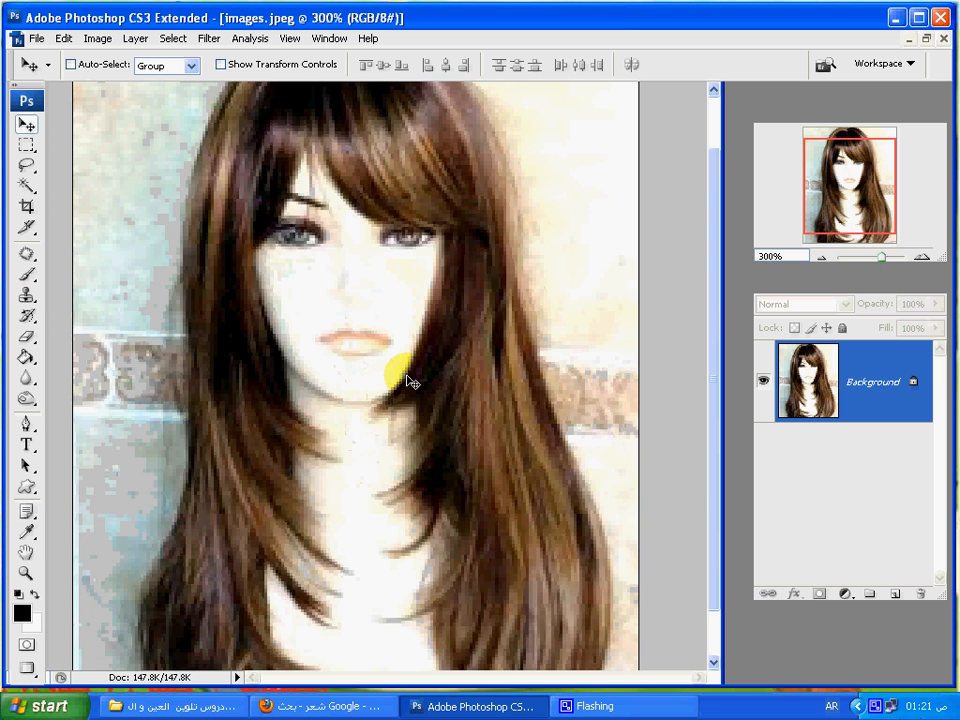
pyautogui.keyDown('alt'); pyautogui.click(410, 367); pyautogui.keyUp('alt')
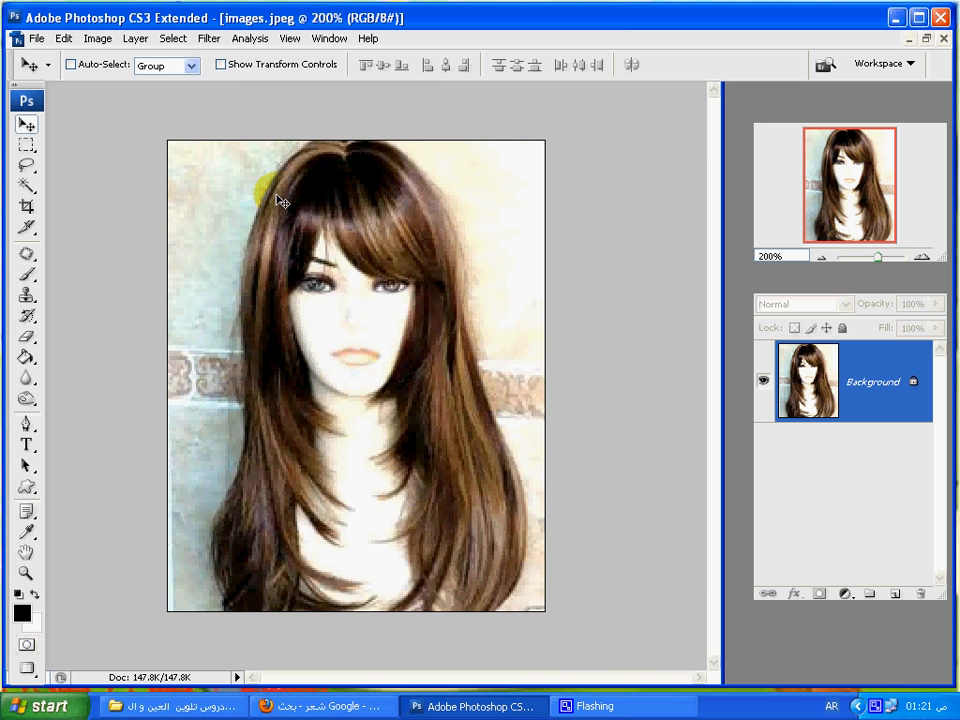
pyautogui.click(892, 388)
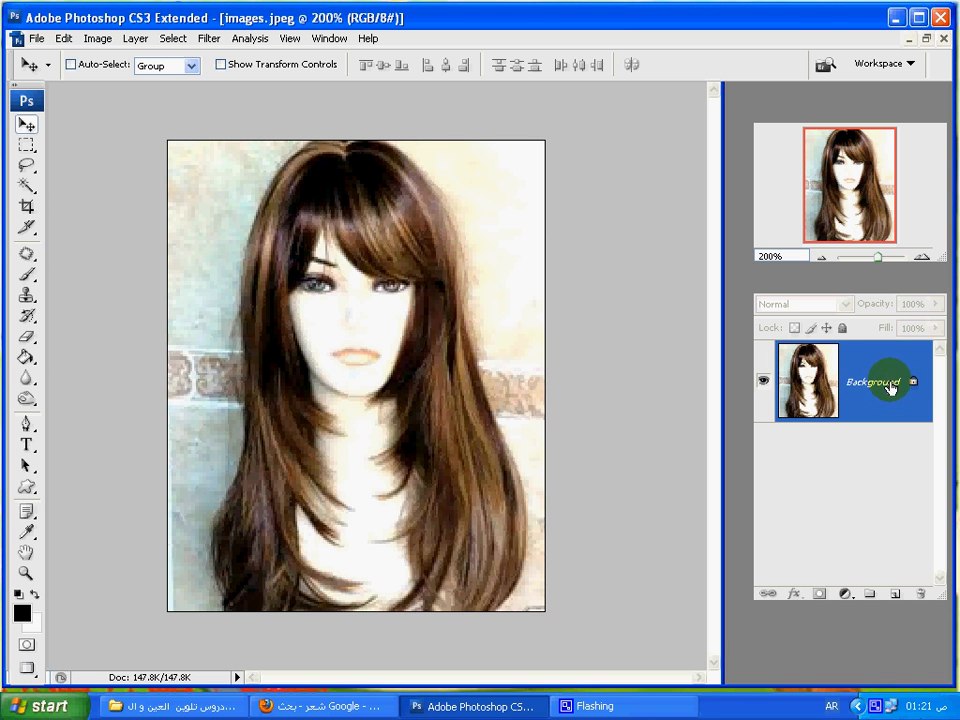
pyautogui.click(866, 386)
pyautogui.doubleClick(862, 386)
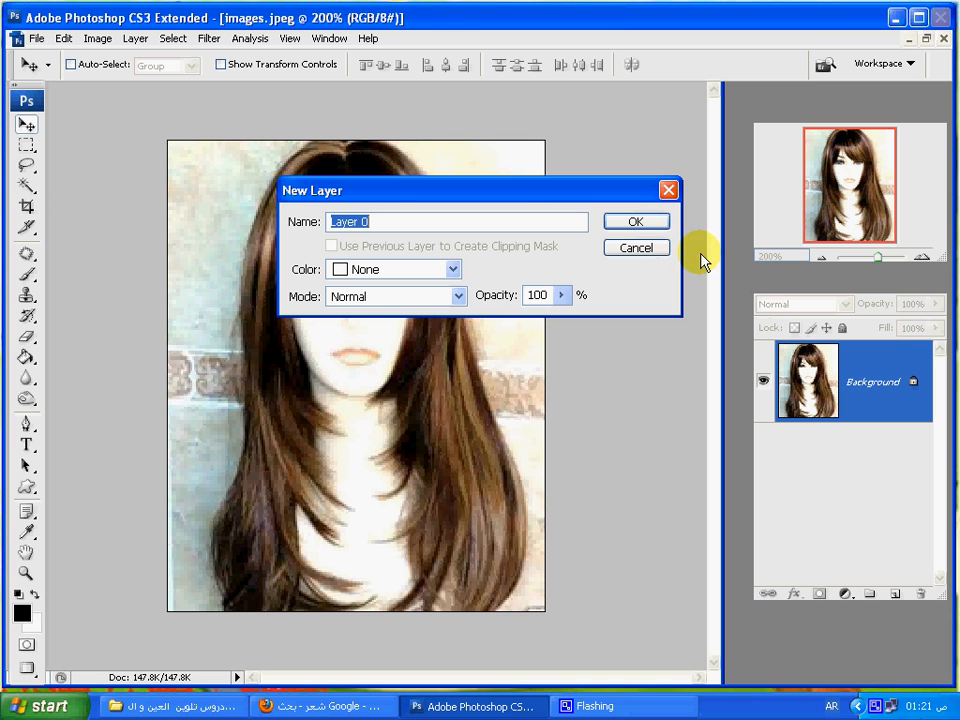
pyautogui.click(634, 222)
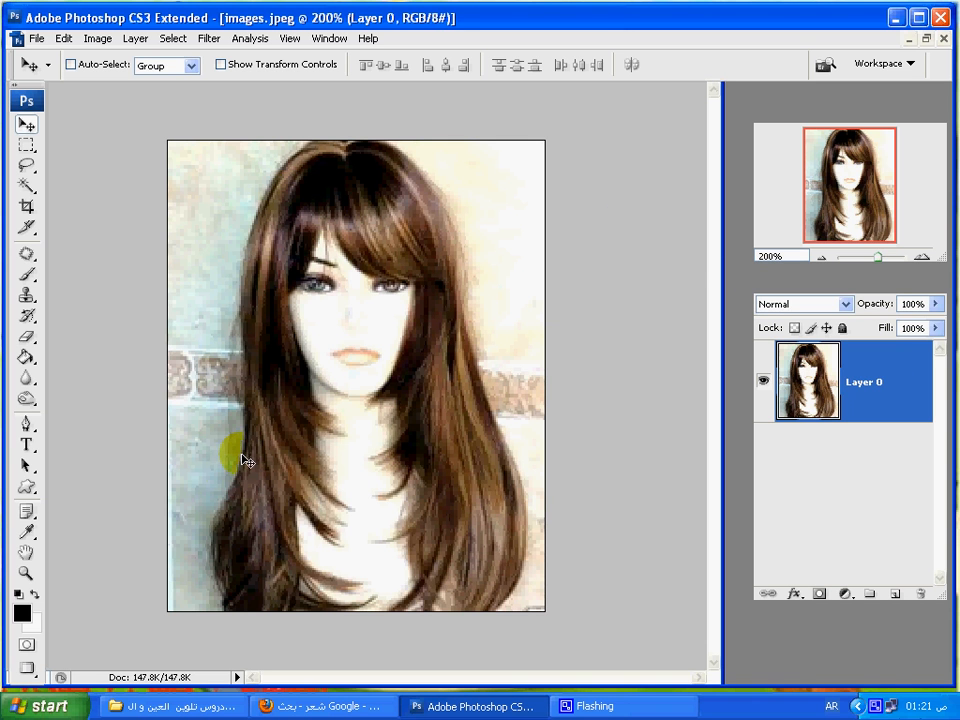
# Turn on Quick Mask mode and set the Brush tool's master diameter to 16 px.
pyautogui.click(26, 645)
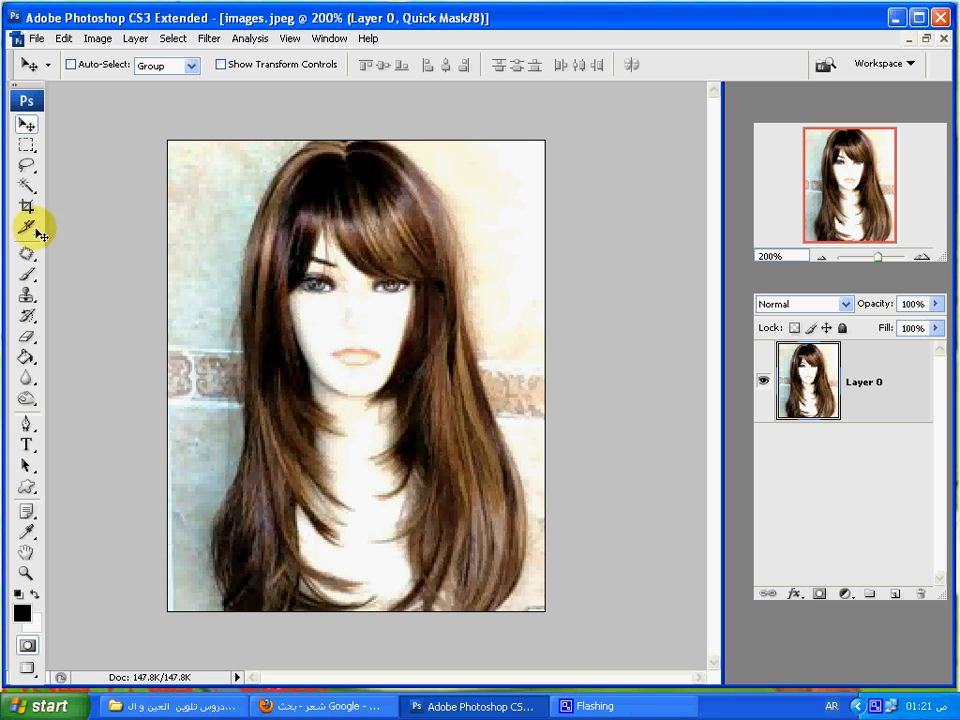
pyautogui.click(27, 277)
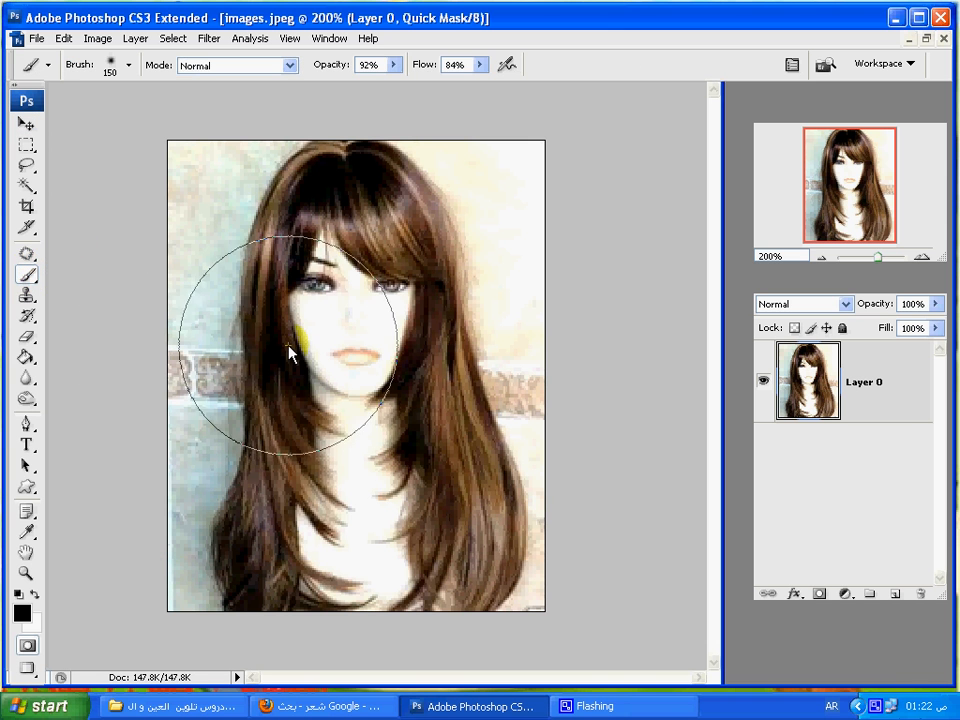
pyautogui.rightClick(320, 380)
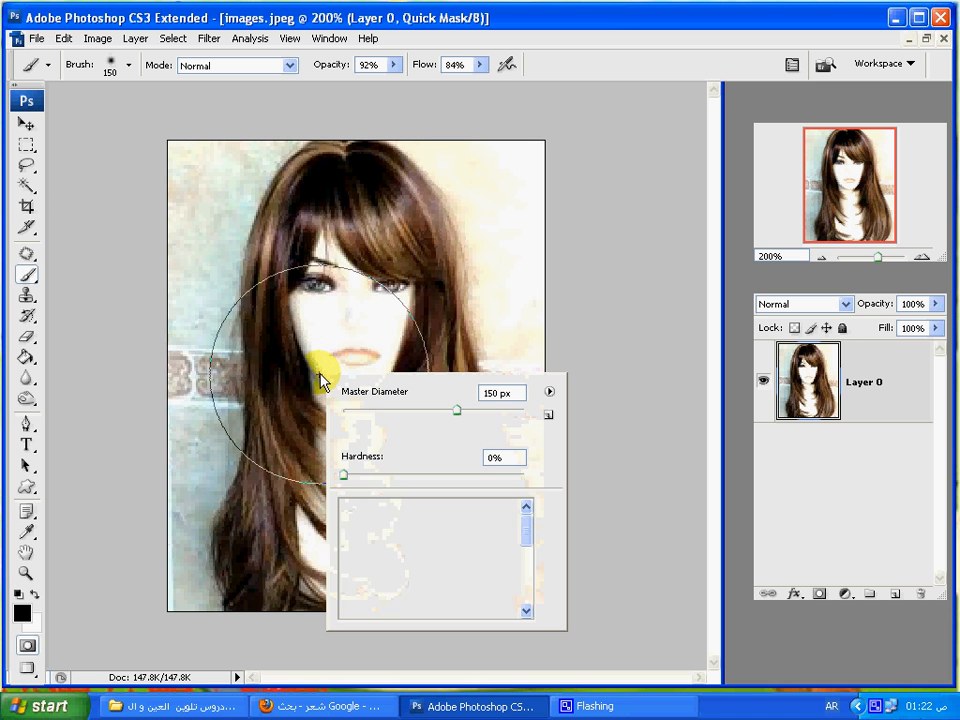
pyautogui.moveTo(377, 411); pyautogui.dragTo(357, 412)
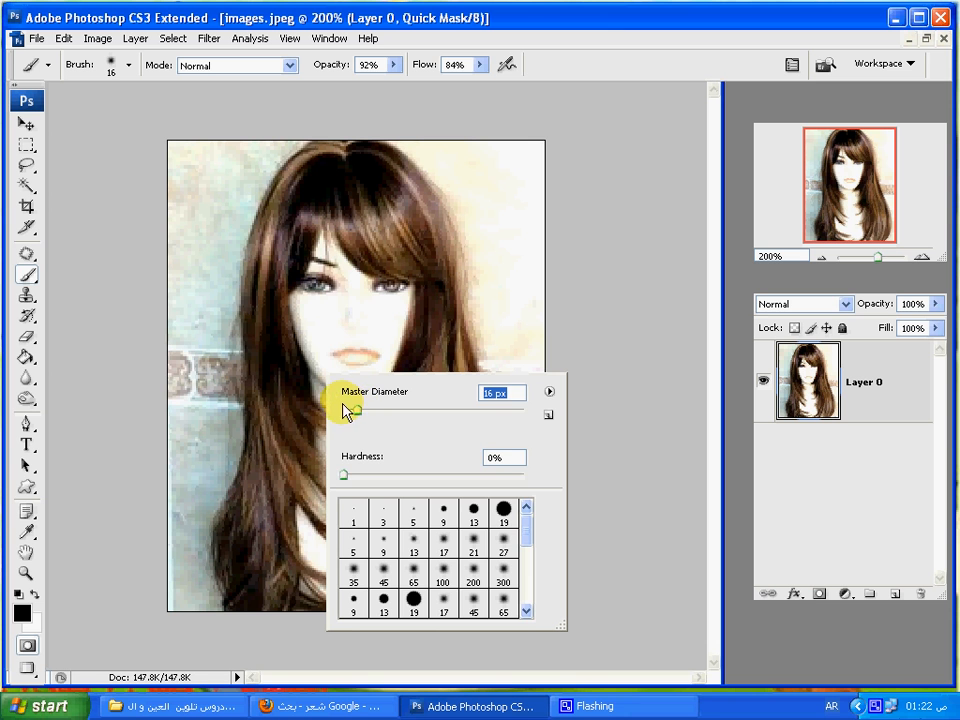
# Paint the quick mask over all the hair, covering the crown, fringe, both side lengths and the strands over the neck and chest.
pyautogui.moveTo(286, 224); pyautogui.dragTo(271, 285)
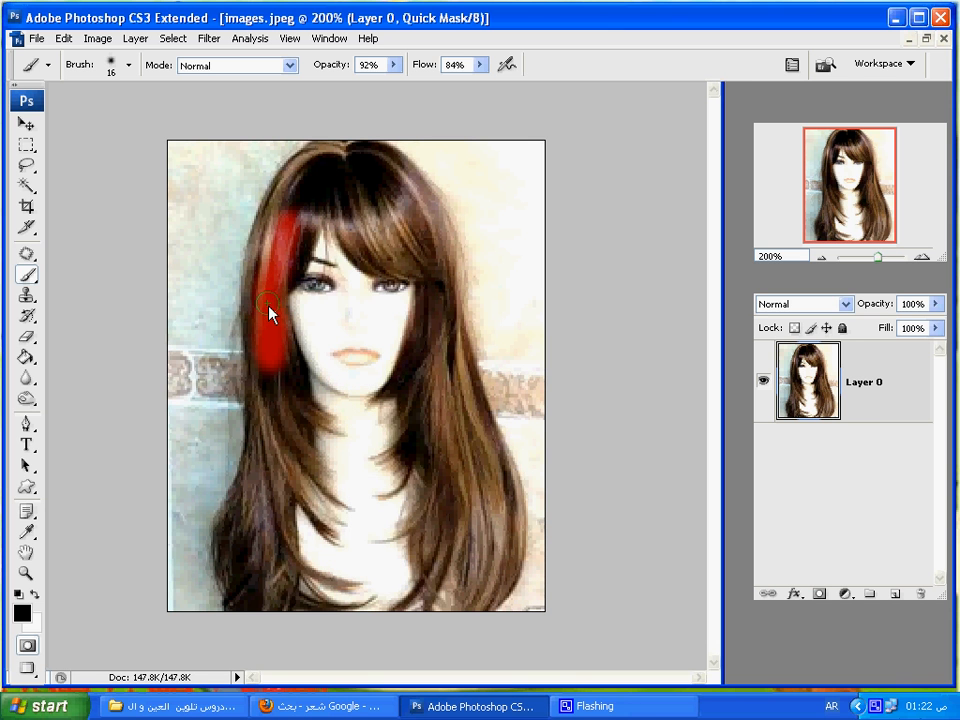
pyautogui.moveTo(298, 415)
pyautogui.mouseDown()
pyautogui.moveTo(294, 495)
pyautogui.moveTo(257, 607)
pyautogui.mouseUp()
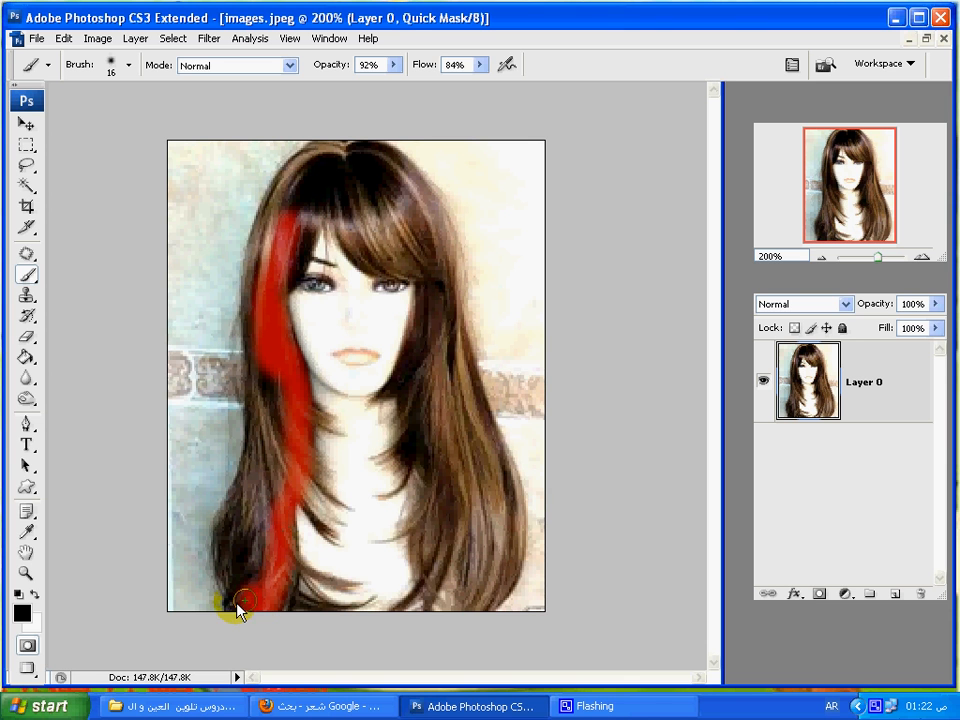
pyautogui.moveTo(229, 555); pyautogui.dragTo(231, 534)
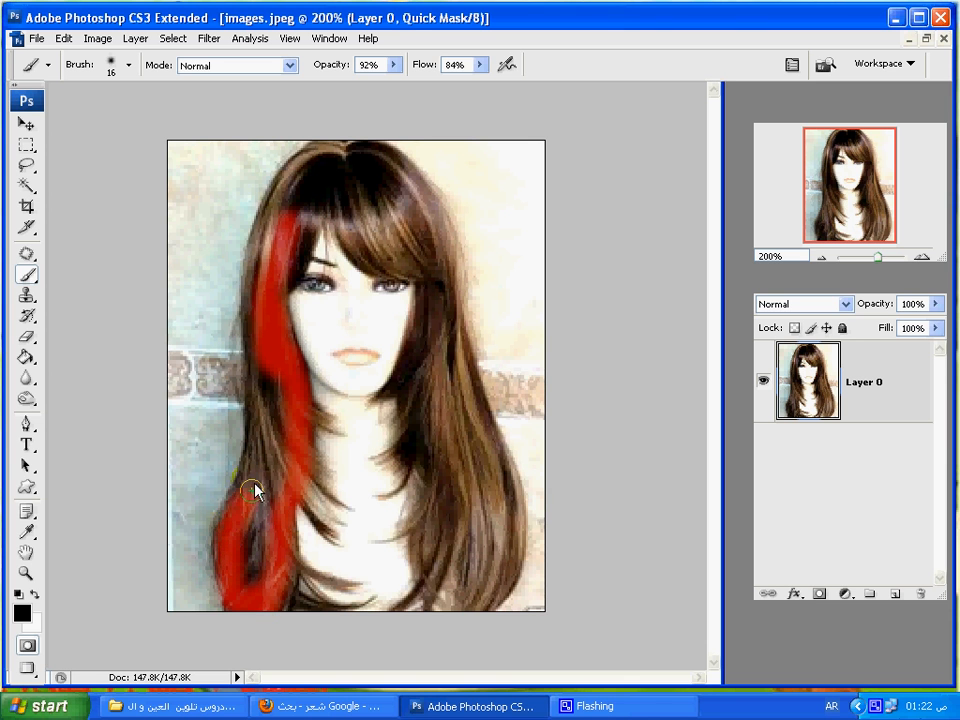
pyautogui.moveTo(274, 467)
pyautogui.mouseDown()
pyautogui.moveTo(254, 543)
pyautogui.moveTo(250, 503)
pyautogui.moveTo(253, 583)
pyautogui.mouseUp()
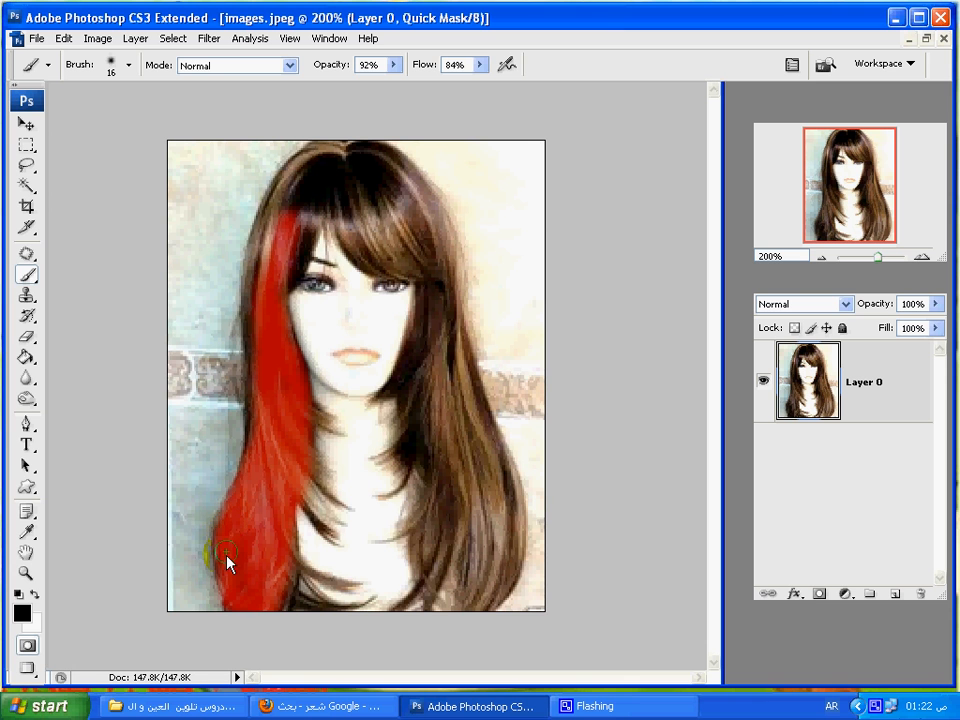
pyautogui.moveTo(224, 594); pyautogui.dragTo(237, 530)
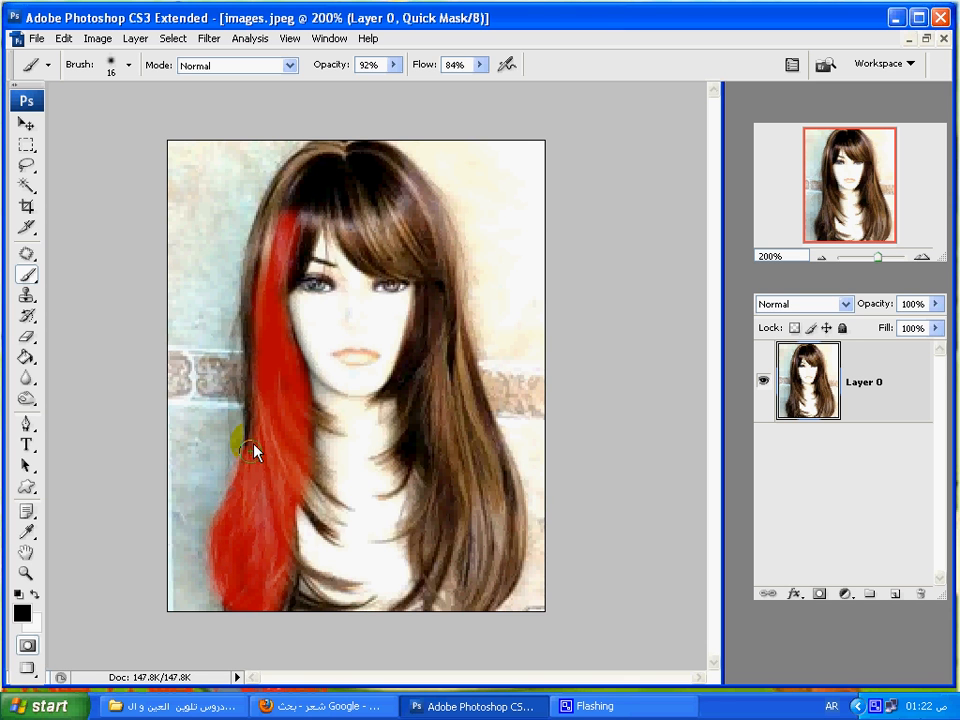
pyautogui.moveTo(256, 334); pyautogui.dragTo(258, 262)
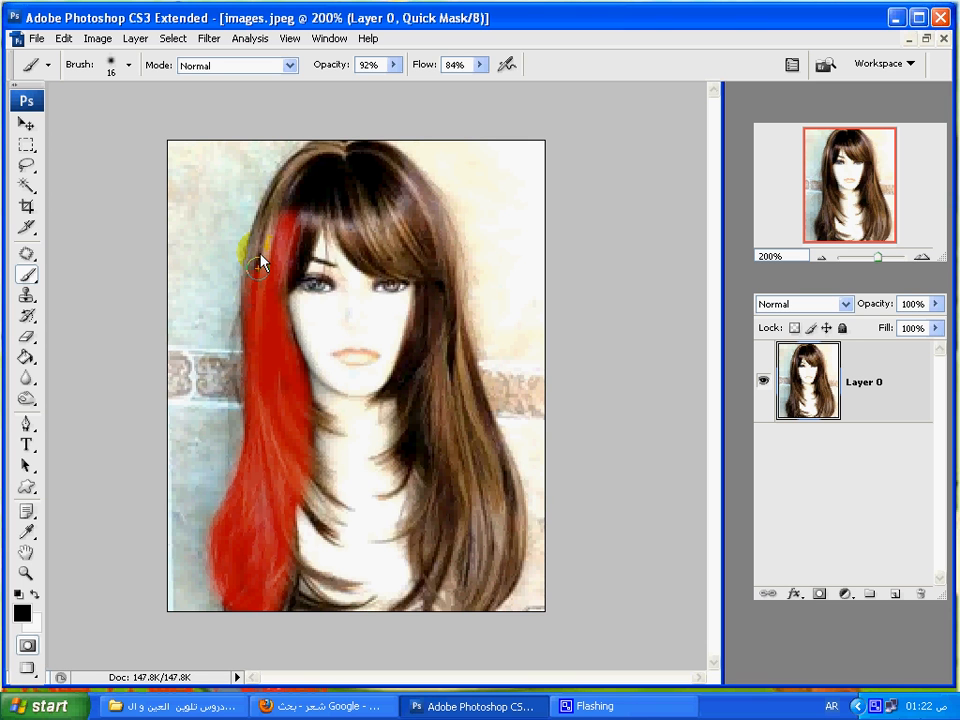
pyautogui.moveTo(282, 216); pyautogui.dragTo(327, 150)
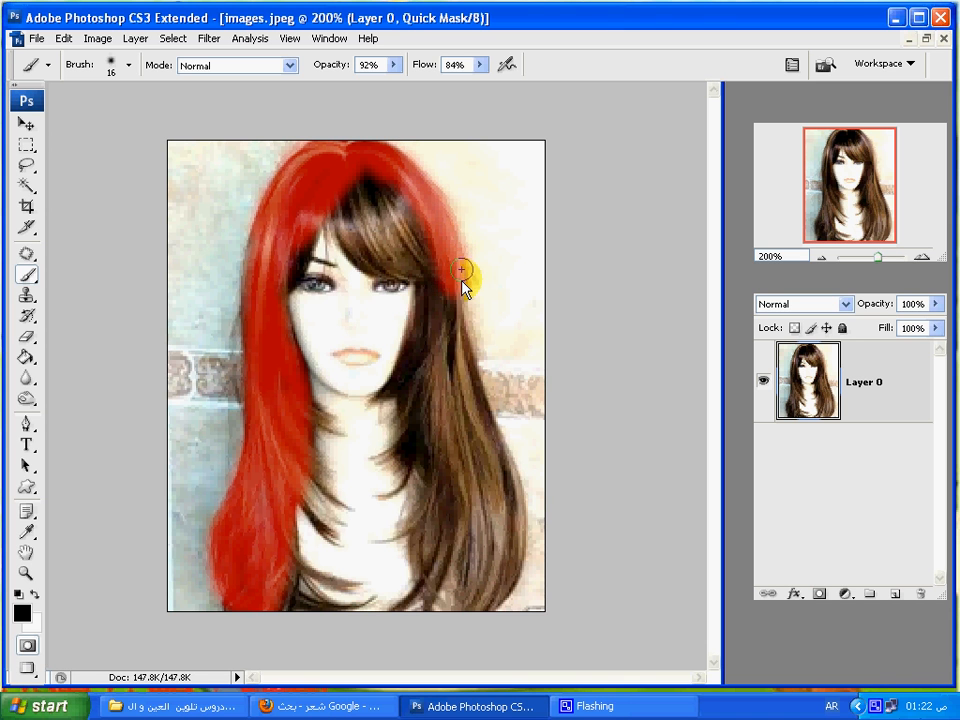
pyautogui.moveTo(446, 299)
pyautogui.mouseDown()
pyautogui.moveTo(418, 224)
pyautogui.moveTo(424, 272)
pyautogui.moveTo(403, 261)
pyautogui.mouseUp()
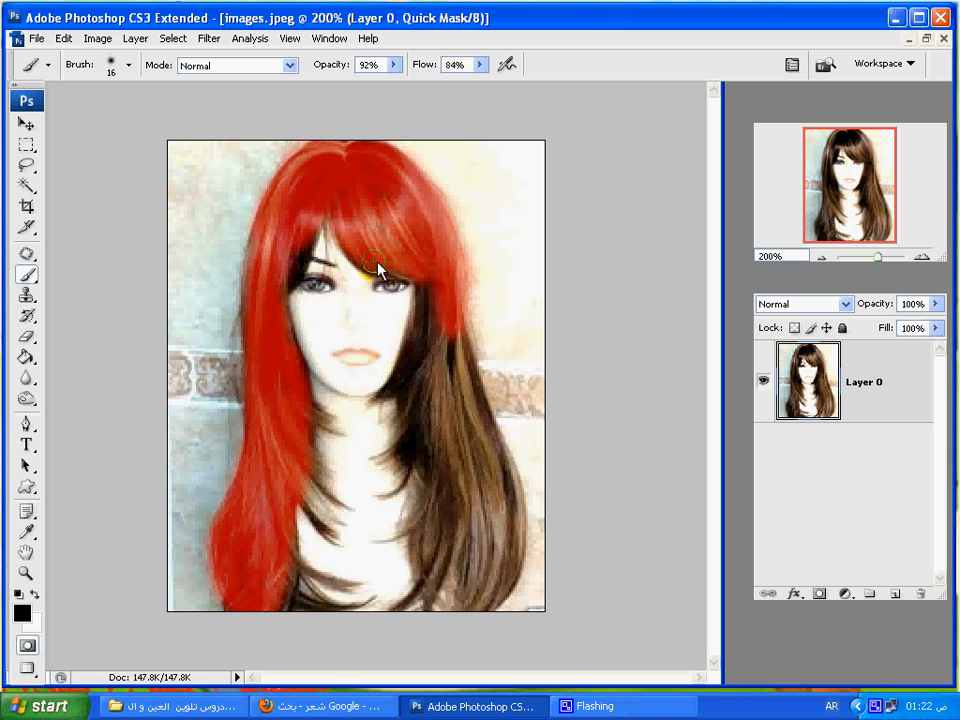
pyautogui.moveTo(430, 295)
pyautogui.mouseDown()
pyautogui.moveTo(429, 332)
pyautogui.moveTo(426, 298)
pyautogui.moveTo(403, 388)
pyautogui.moveTo(420, 360)
pyautogui.moveTo(456, 356)
pyautogui.moveTo(462, 340)
pyautogui.moveTo(517, 538)
pyautogui.mouseUp()
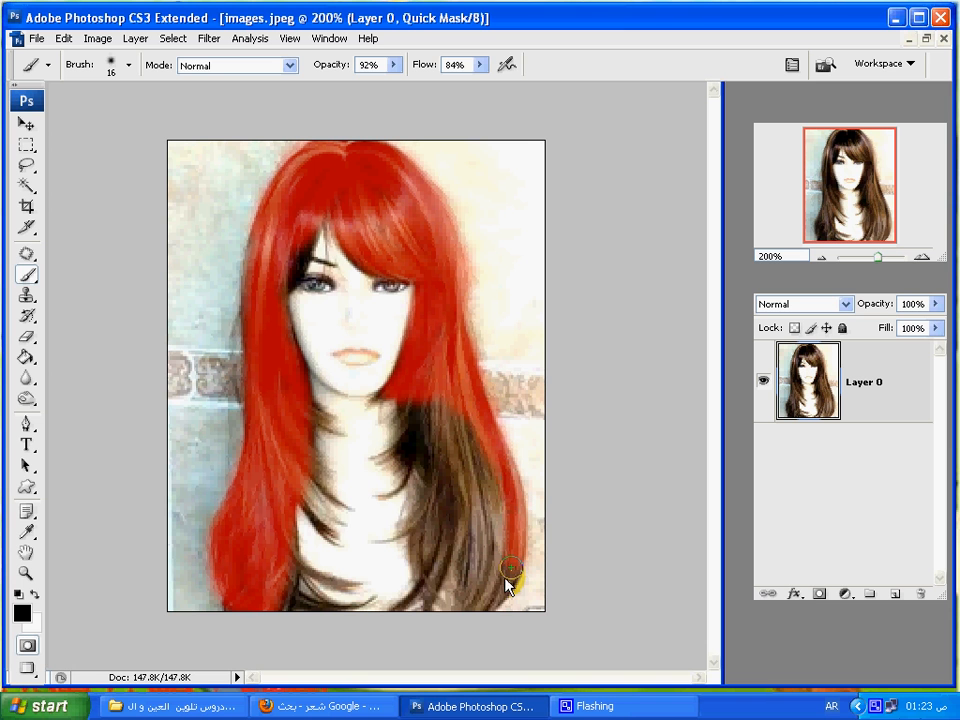
pyautogui.moveTo(490, 600)
pyautogui.mouseDown()
pyautogui.moveTo(434, 587)
pyautogui.moveTo(416, 605)
pyautogui.moveTo(436, 583)
pyautogui.moveTo(440, 533)
pyautogui.moveTo(425, 555)
pyautogui.moveTo(419, 536)
pyautogui.moveTo(428, 558)
pyautogui.moveTo(456, 517)
pyautogui.moveTo(456, 585)
pyautogui.mouseUp()
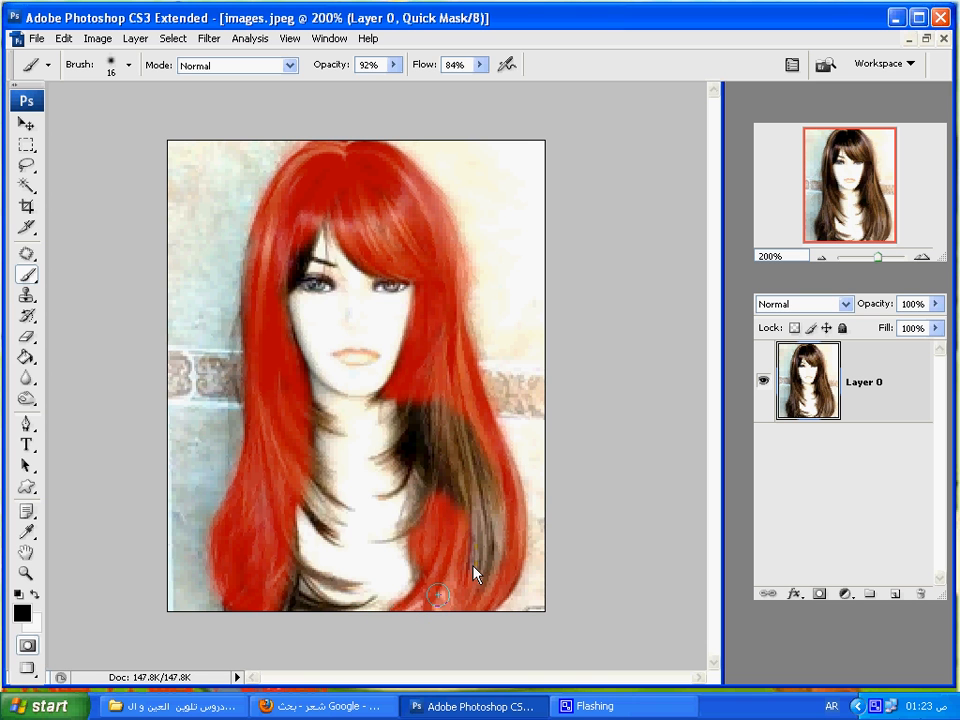
pyautogui.moveTo(494, 487)
pyautogui.mouseDown()
pyautogui.moveTo(481, 442)
pyautogui.moveTo(482, 499)
pyautogui.moveTo(447, 388)
pyautogui.moveTo(463, 521)
pyautogui.moveTo(428, 398)
pyautogui.mouseUp()
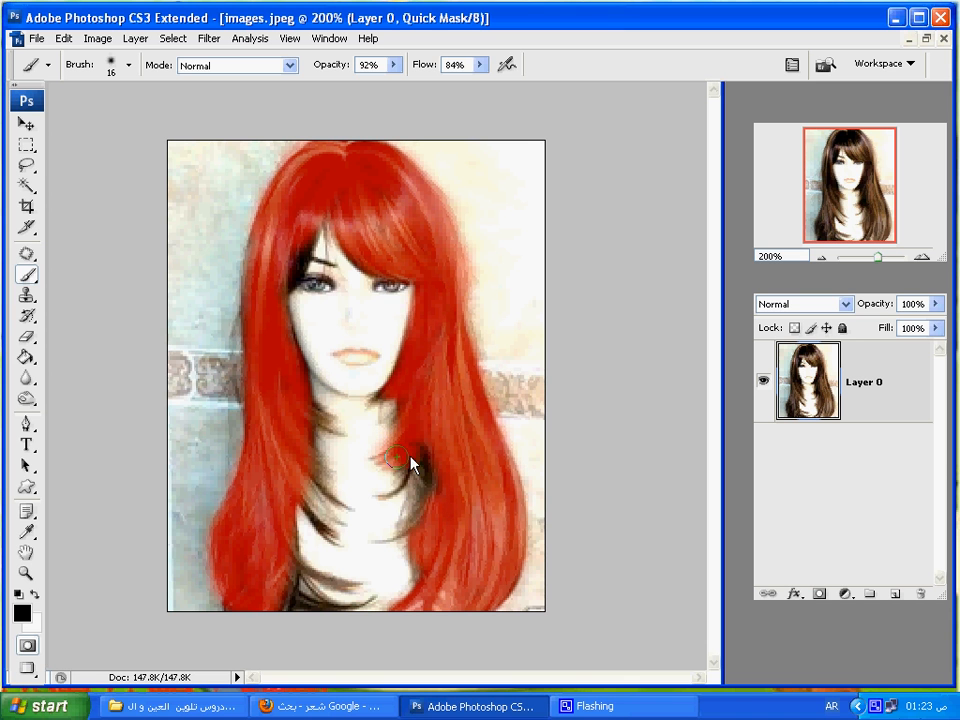
pyautogui.moveTo(388, 503)
pyautogui.mouseDown()
pyautogui.moveTo(403, 478)
pyautogui.moveTo(403, 508)
pyautogui.moveTo(416, 521)
pyautogui.moveTo(407, 520)
pyautogui.moveTo(402, 392)
pyautogui.moveTo(388, 394)
pyautogui.mouseUp()
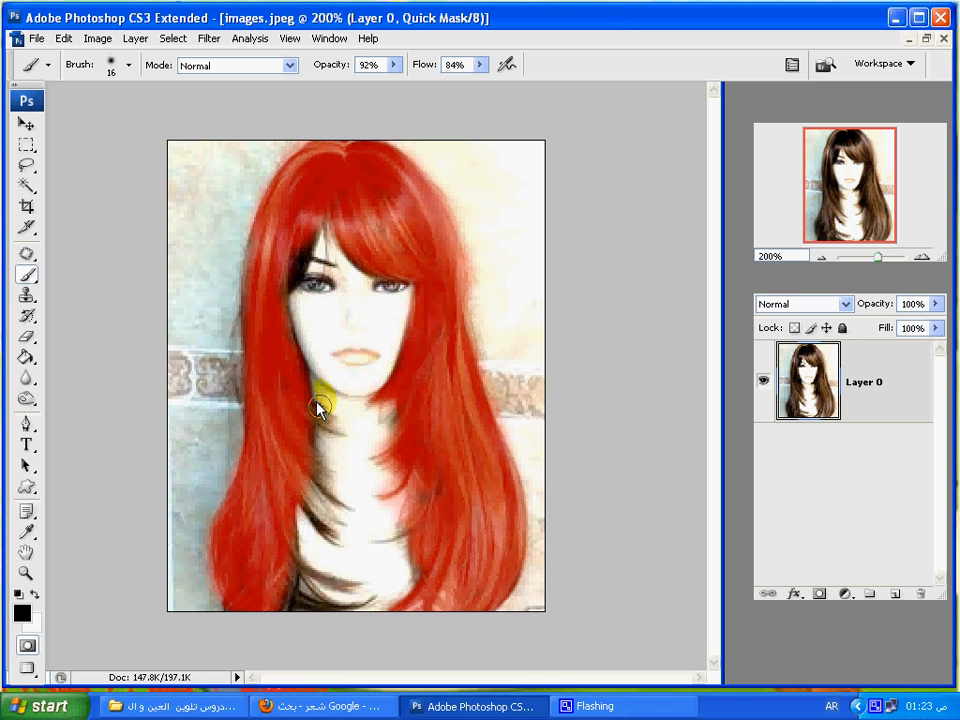
pyautogui.moveTo(258, 220); pyautogui.dragTo(292, 218)
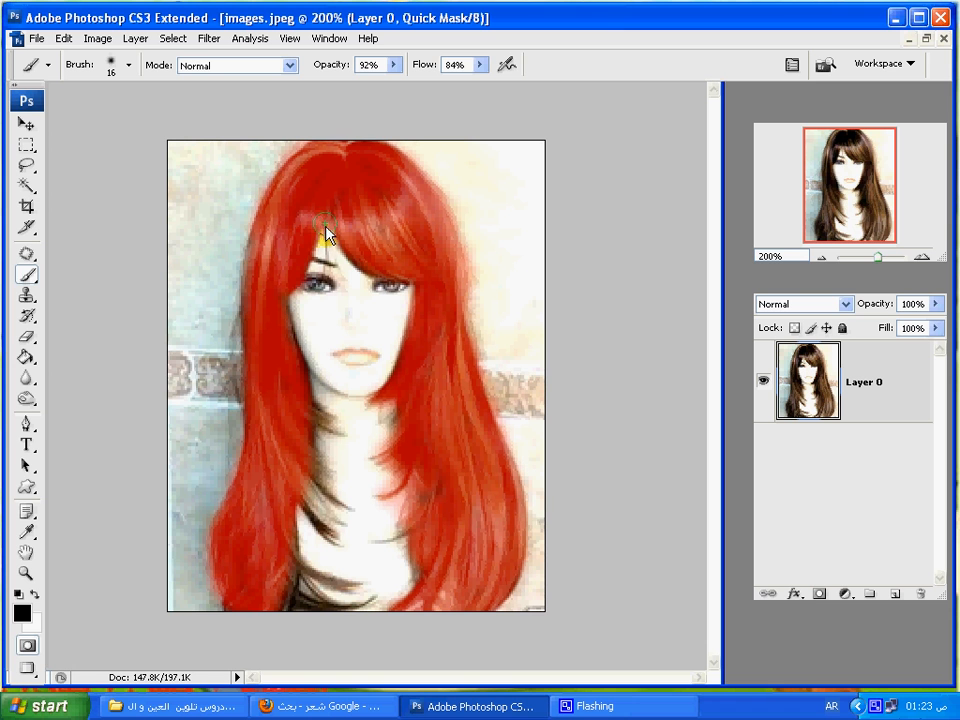
pyautogui.click(369, 149)
pyautogui.moveTo(250, 313)
pyautogui.mouseDown()
pyautogui.moveTo(243, 436)
pyautogui.moveTo(279, 422)
pyautogui.mouseUp()
pyautogui.click(330, 426)
pyautogui.moveTo(317, 464); pyautogui.dragTo(331, 486)
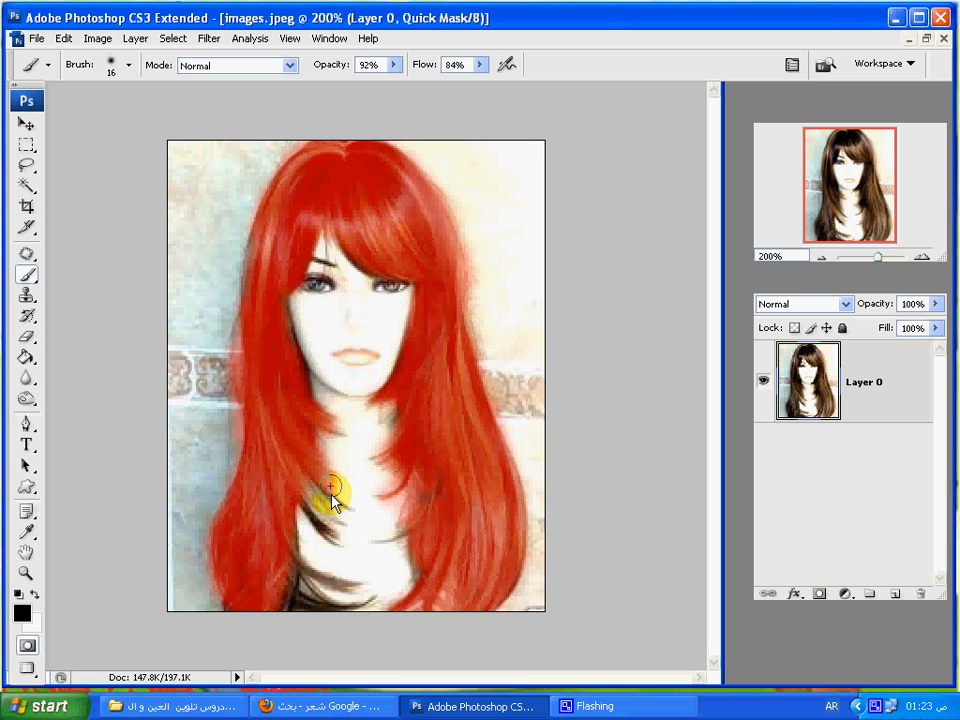
pyautogui.moveTo(316, 528)
pyautogui.mouseDown()
pyautogui.moveTo(311, 546)
pyautogui.moveTo(326, 579)
pyautogui.moveTo(316, 603)
pyautogui.moveTo(296, 600)
pyautogui.moveTo(356, 608)
pyautogui.moveTo(279, 612)
pyautogui.moveTo(256, 594)
pyautogui.mouseUp()
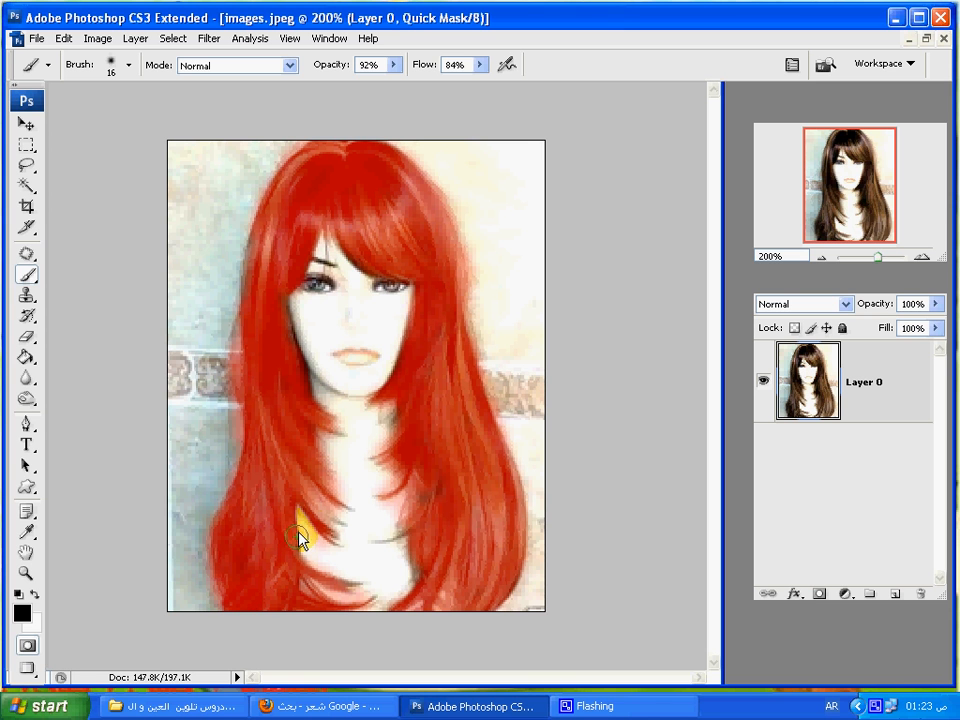
pyautogui.moveTo(325, 530)
pyautogui.mouseDown()
pyautogui.moveTo(340, 522)
pyautogui.moveTo(410, 530)
pyautogui.moveTo(426, 574)
pyautogui.moveTo(411, 606)
pyautogui.moveTo(343, 583)
pyautogui.moveTo(352, 592)
pyautogui.mouseUp()
pyautogui.moveTo(318, 430); pyautogui.dragTo(306, 401)
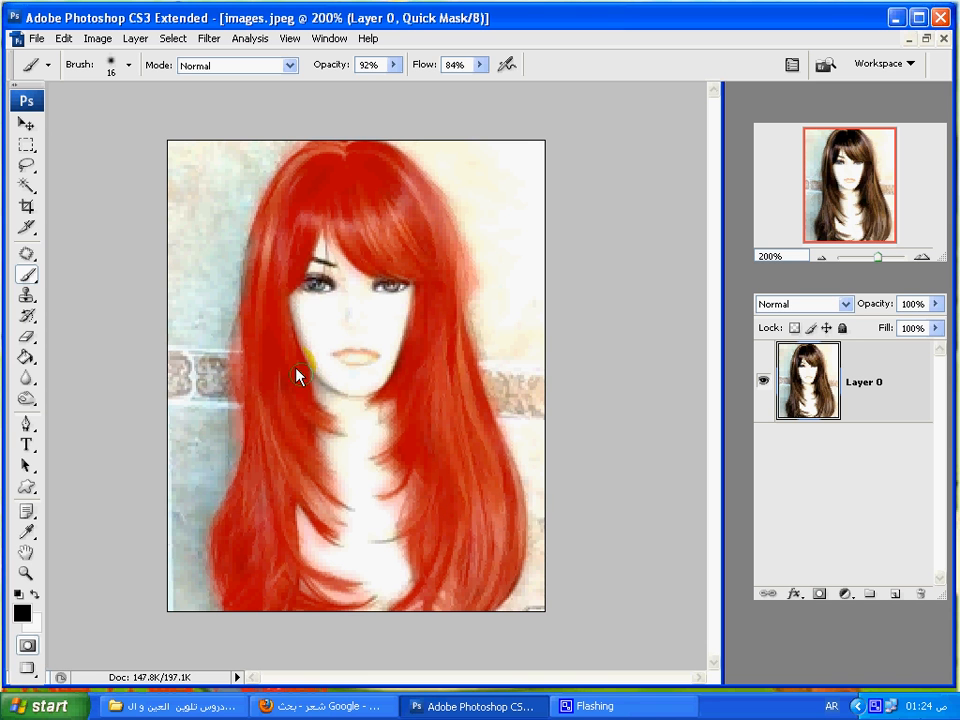
pyautogui.moveTo(252, 295)
pyautogui.mouseDown()
pyautogui.moveTo(260, 232)
pyautogui.moveTo(245, 272)
pyautogui.moveTo(247, 340)
pyautogui.mouseUp()
pyautogui.moveTo(298, 466)
pyautogui.mouseDown()
pyautogui.moveTo(324, 453)
pyautogui.moveTo(332, 472)
pyautogui.mouseUp()
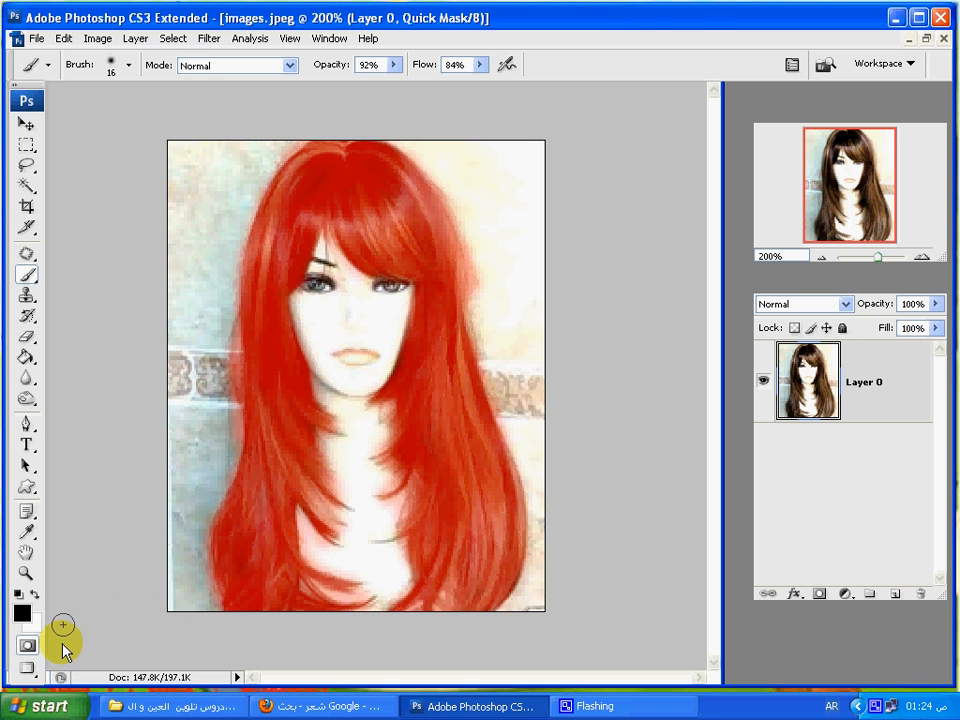
# Leave Quick Mask mode to turn the painted hair into a selection, and copy it to a new layer with Layer via Copy.
pyautogui.click(27, 645)
pyautogui.click(53, 646)
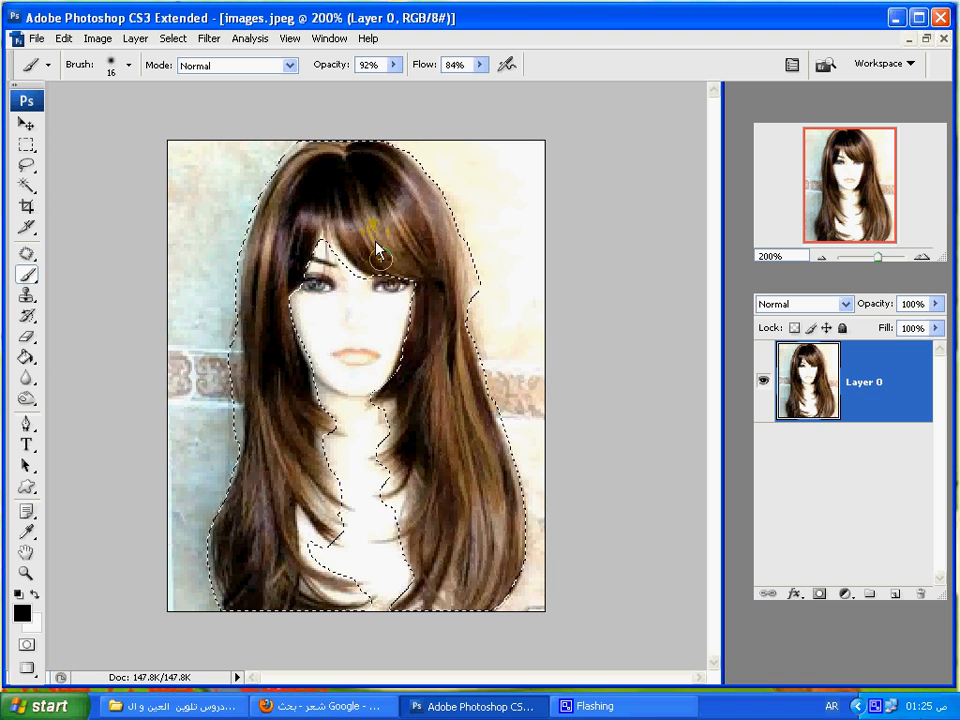
pyautogui.click(174, 40)
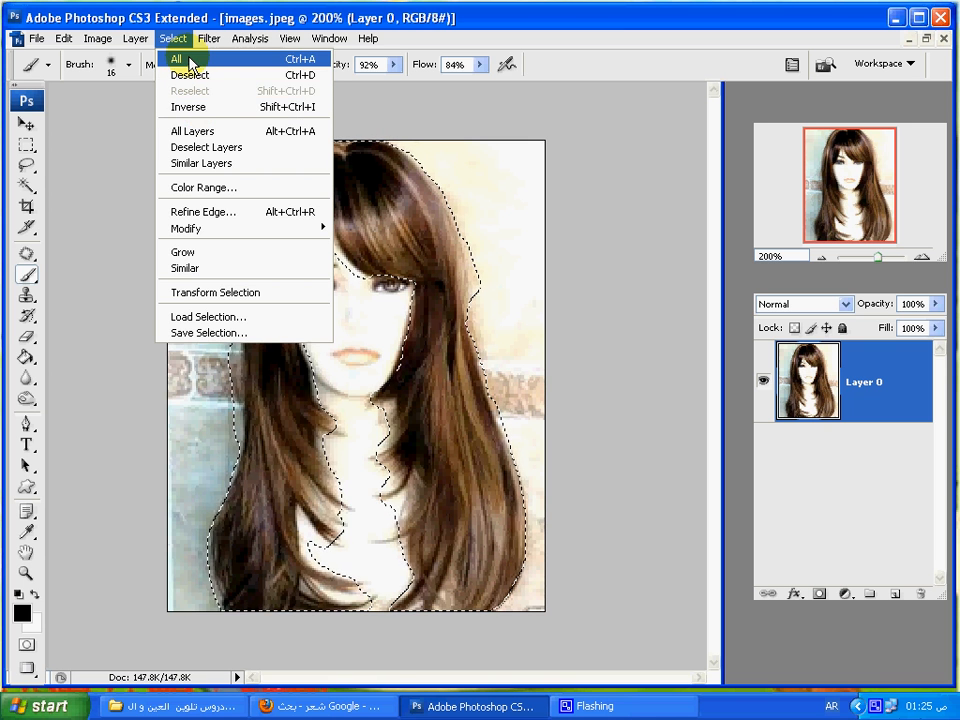
pyautogui.moveTo(137, 39)
pyautogui.moveTo(165, 63)
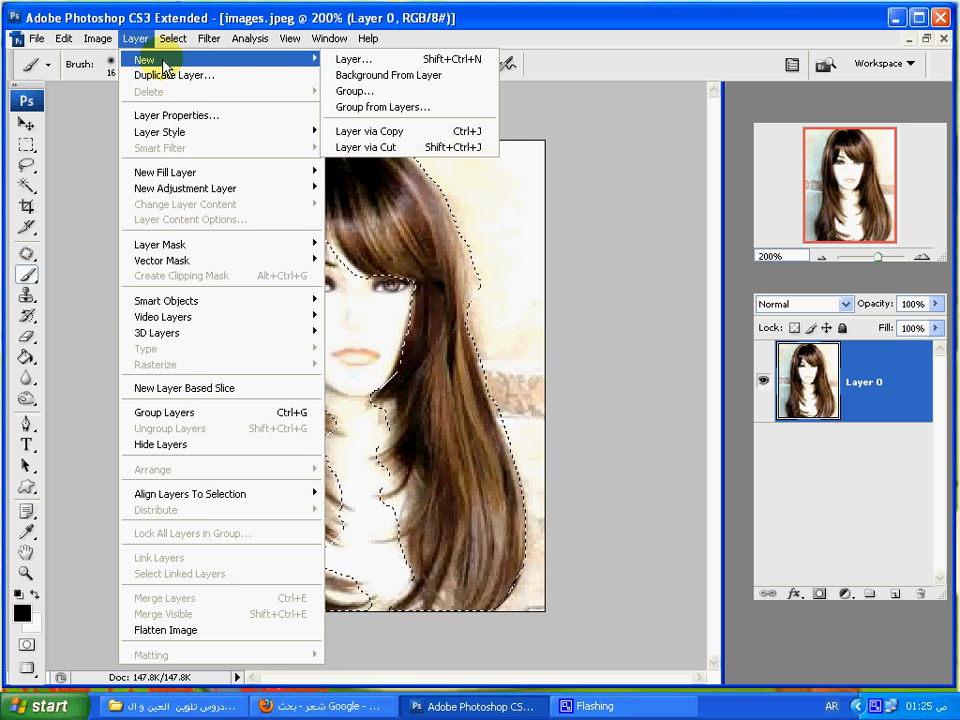
pyautogui.click(376, 131)
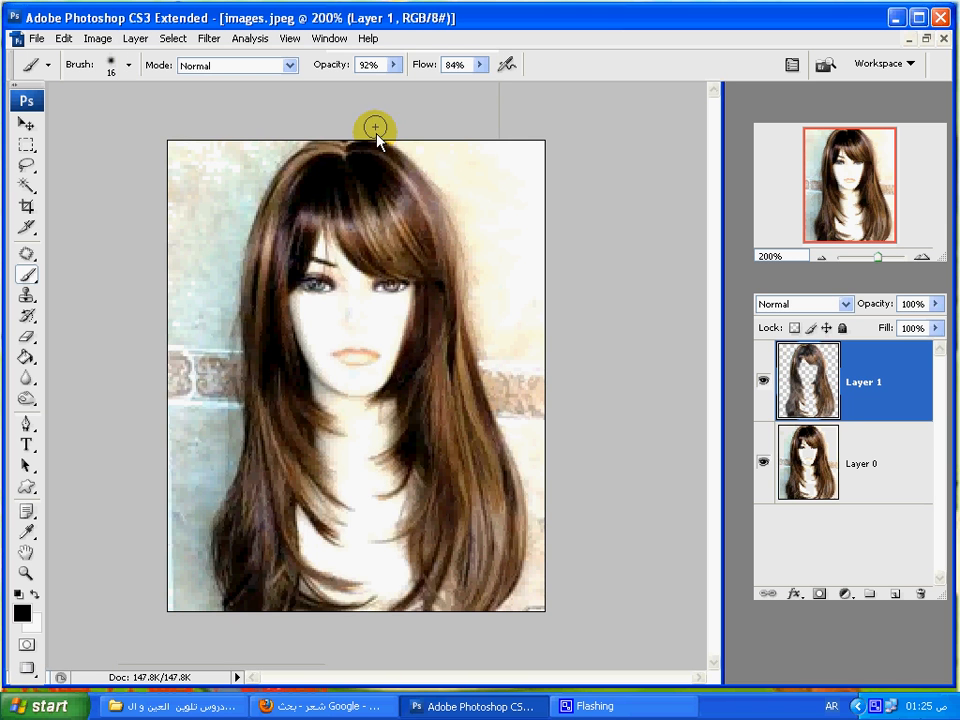
# Hide the original portrait layer to inspect the isolated hair cutout, and show the portrait layer again.
pyautogui.click(764, 465)
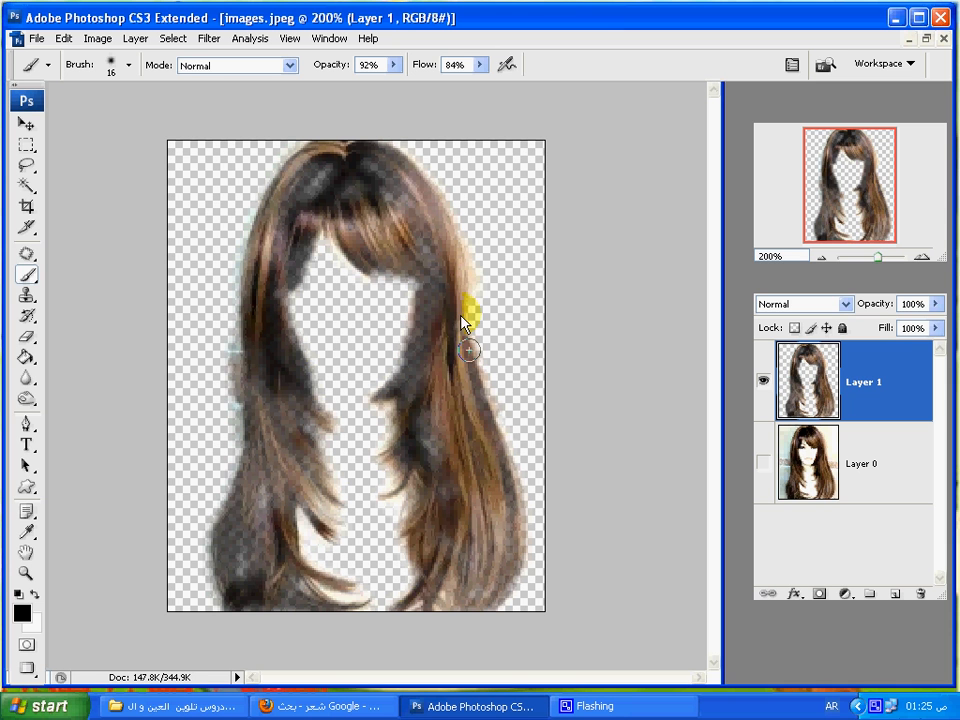
pyautogui.click(764, 464)
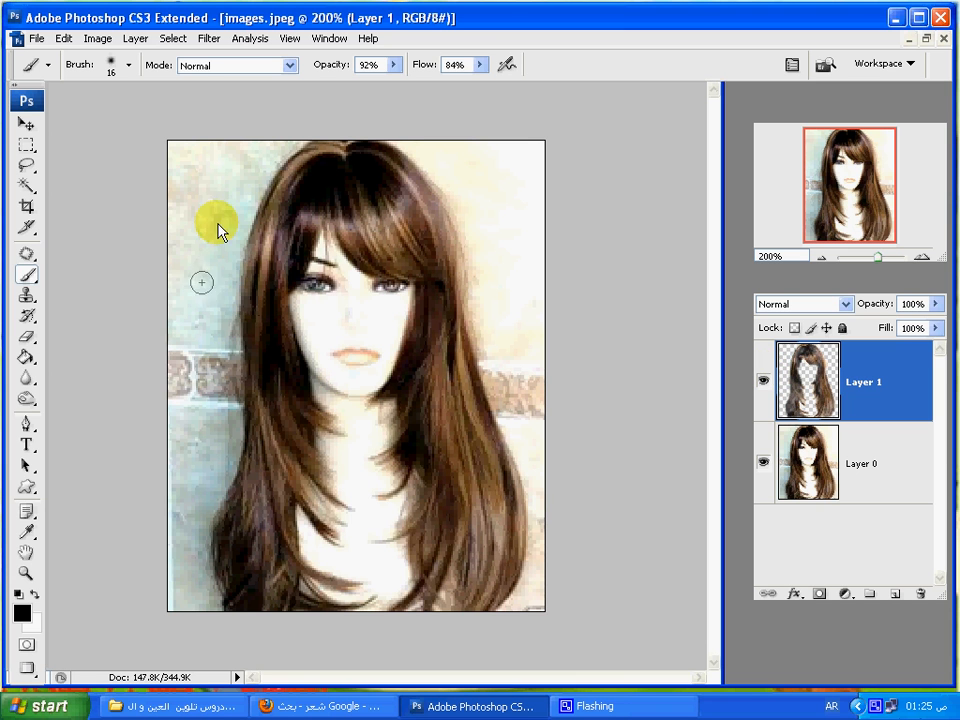
# Recolor the hair layer purple with a midtones Color Balance of -82 cyan/red, -100 magenta/green and +65 yellow/blue, preserving luminosity.
pyautogui.click(98, 40)
pyautogui.moveTo(186, 86)
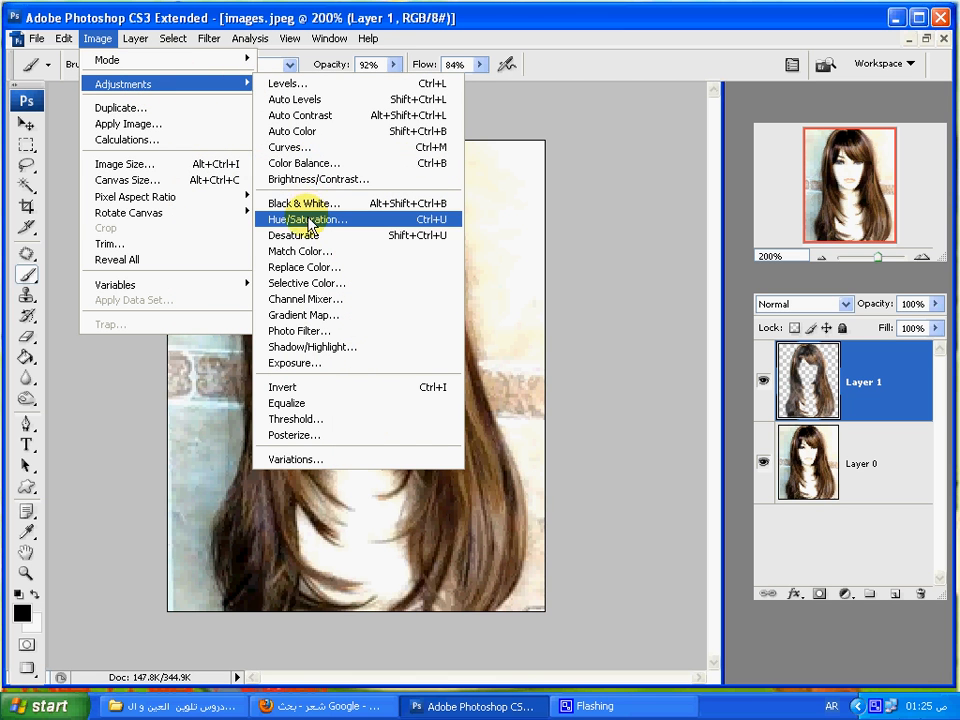
pyautogui.click(308, 164)
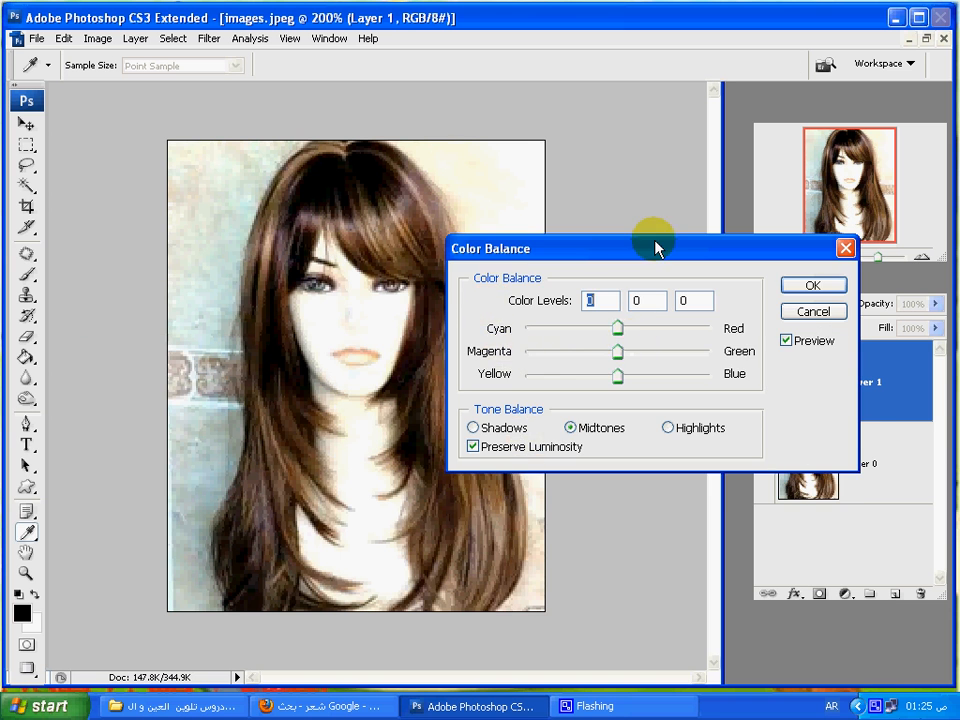
pyautogui.moveTo(654, 270); pyautogui.dragTo(686, 469)
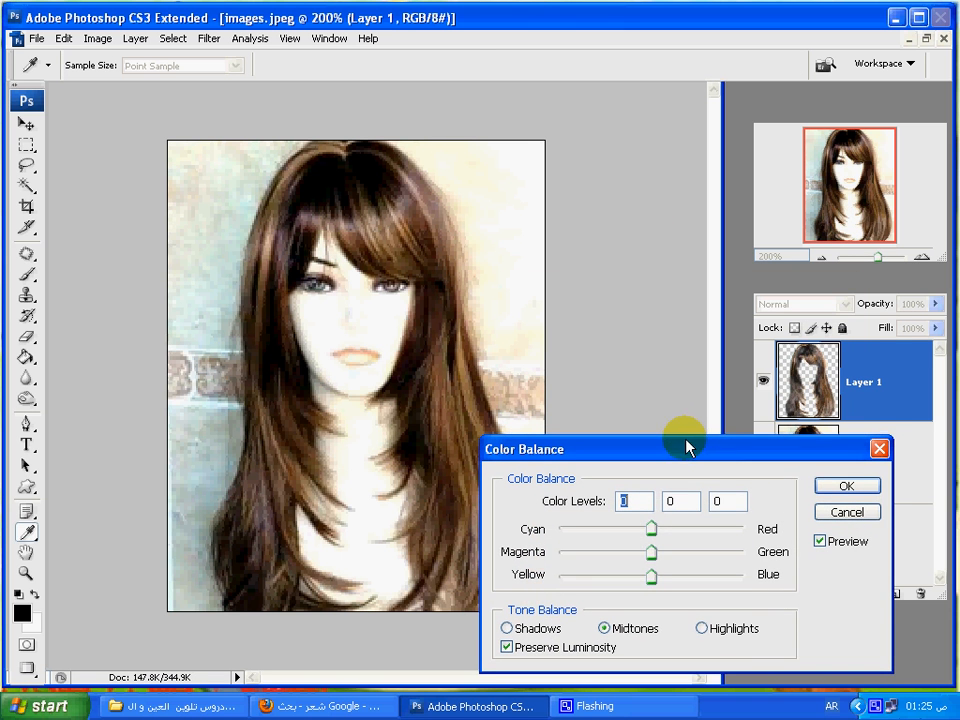
pyautogui.moveTo(655, 533); pyautogui.dragTo(630, 533)
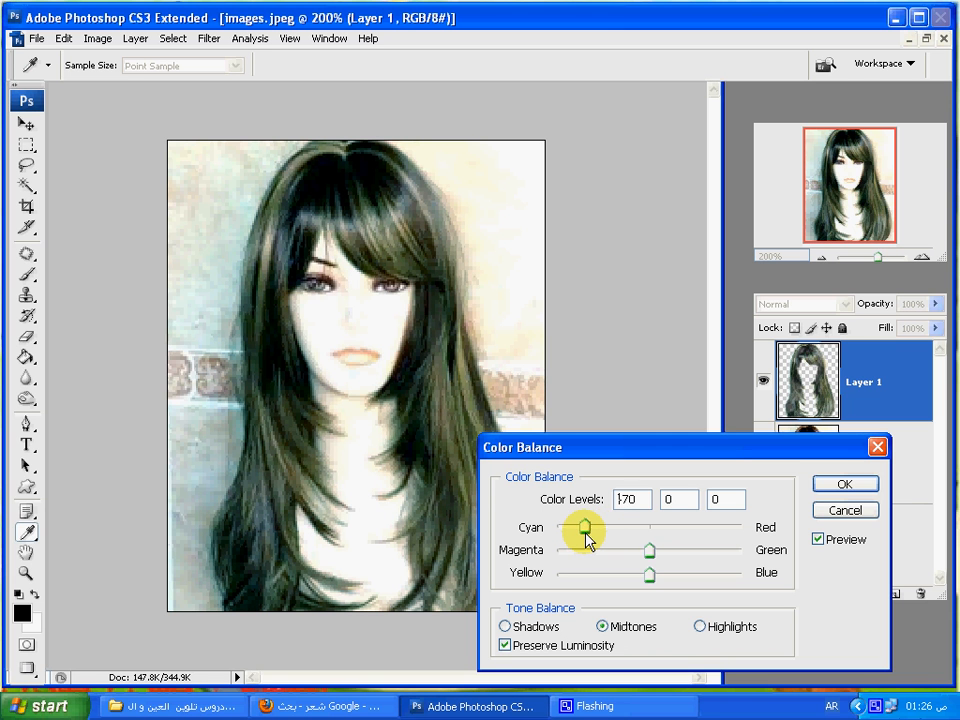
pyautogui.moveTo(588, 537); pyautogui.dragTo(578, 537)
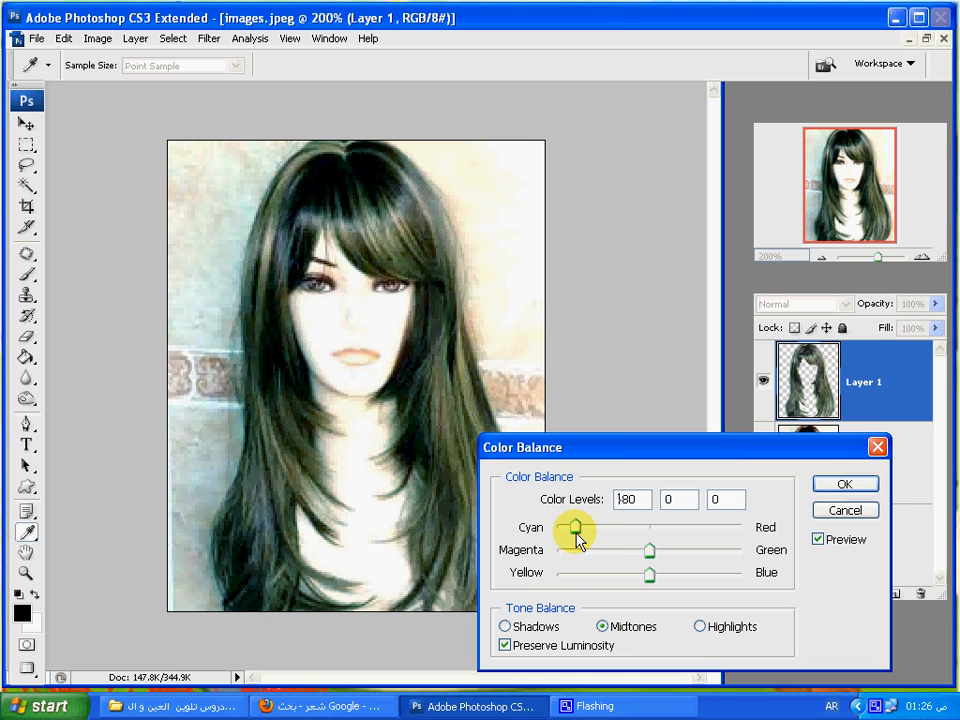
pyautogui.moveTo(577, 537); pyautogui.dragTo(579, 537)
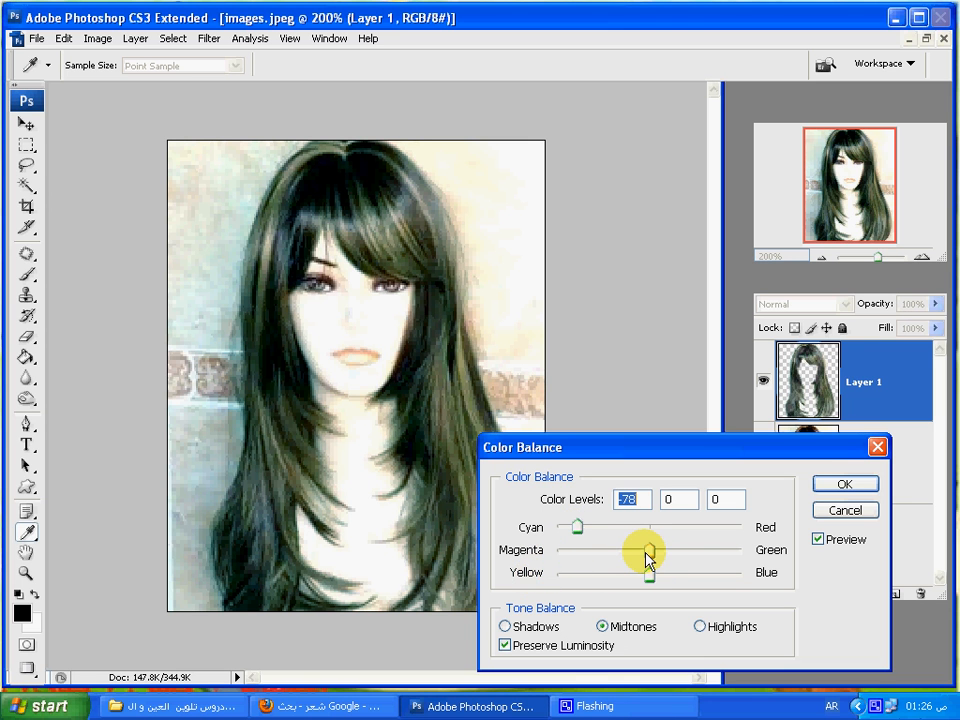
pyautogui.moveTo(649, 557); pyautogui.dragTo(585, 553)
pyautogui.moveTo(649, 577); pyautogui.dragTo(709, 581)
pyautogui.moveTo(590, 548); pyautogui.dragTo(573, 527)
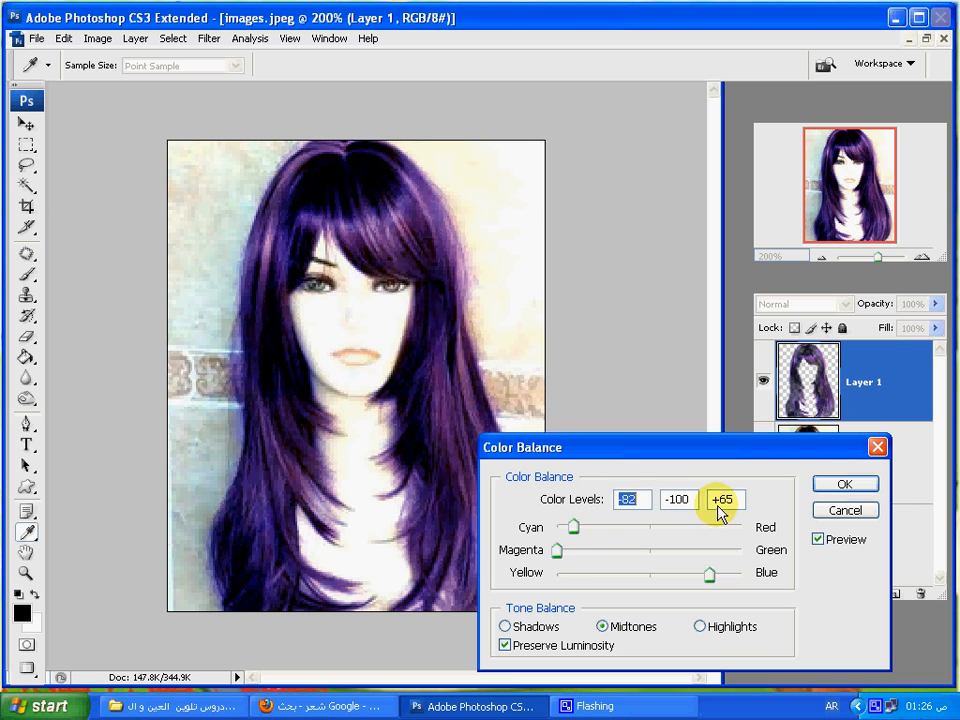
pyautogui.click(840, 485)
pyautogui.press('b')
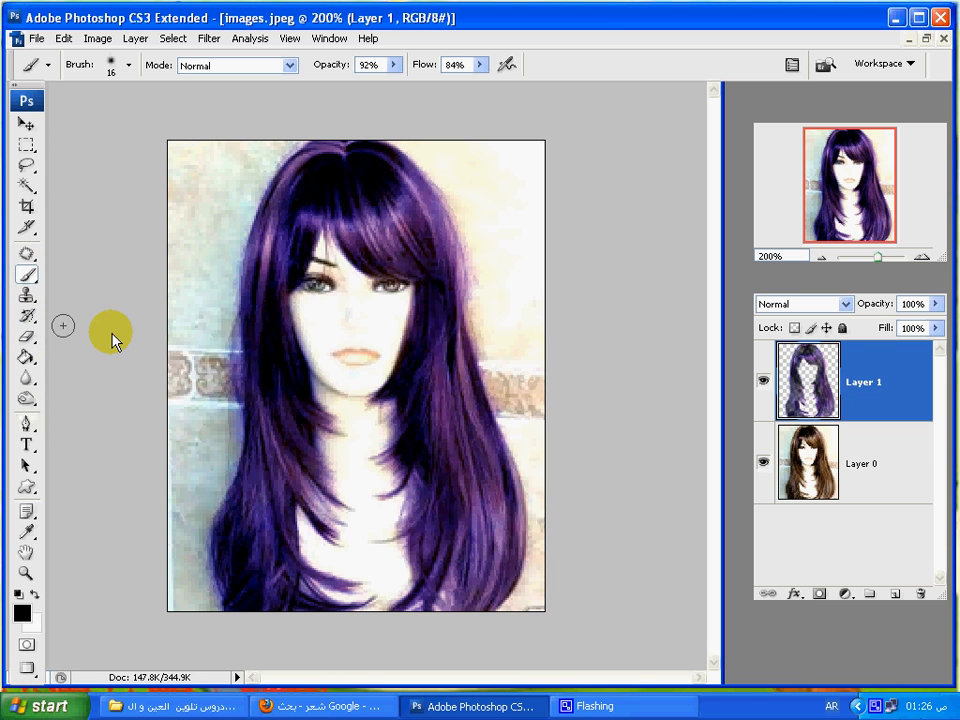
# Erase the purple spill on the hair layer along the hair's upper outer edge, beside the light wall, with the 16 px Eraser.
pyautogui.click(27, 338)
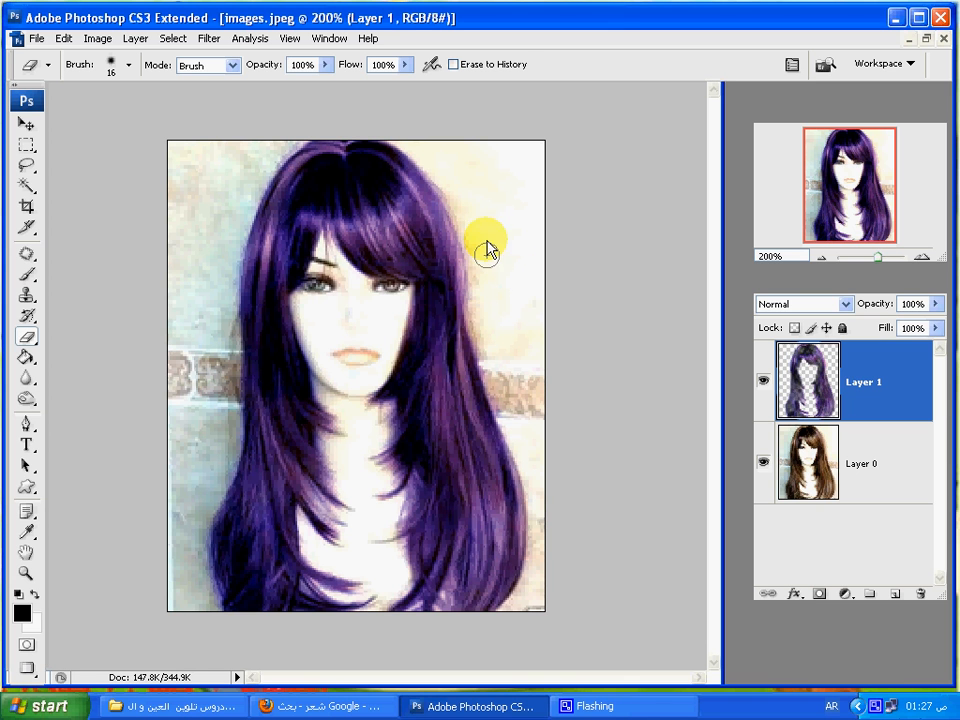
pyautogui.moveTo(465, 203)
pyautogui.mouseDown()
pyautogui.moveTo(441, 167)
pyautogui.moveTo(448, 159)
pyautogui.mouseUp()
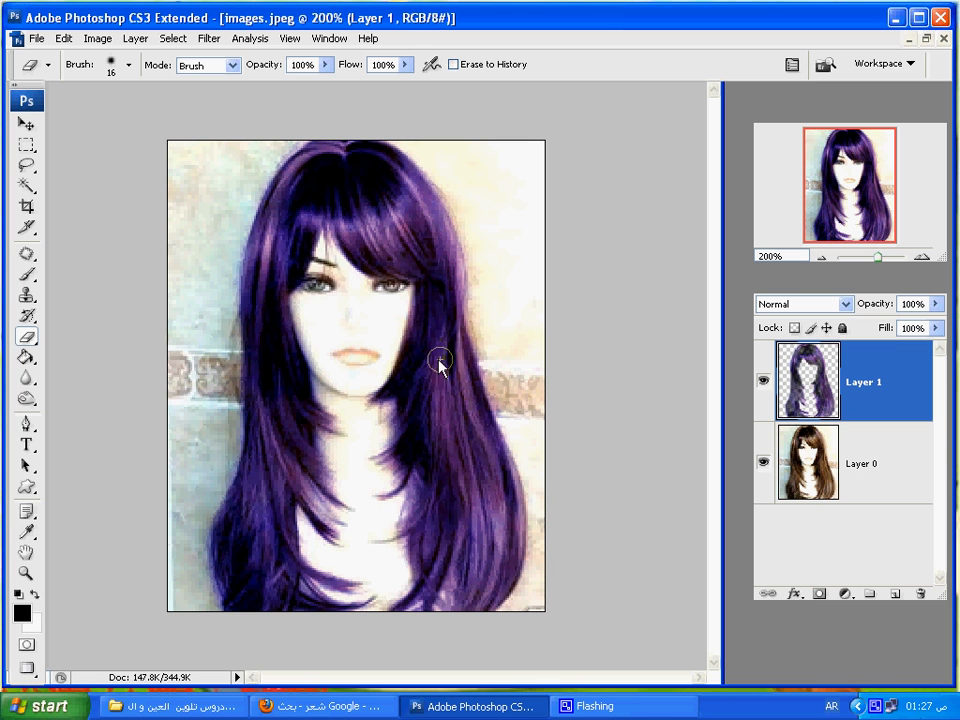
# Save a JPEG copy of the image to the Desktop as "ص ٢٢", with quality 12 (Maximum) and the Progressive format with 3 scans.
pyautogui.click(38, 40)
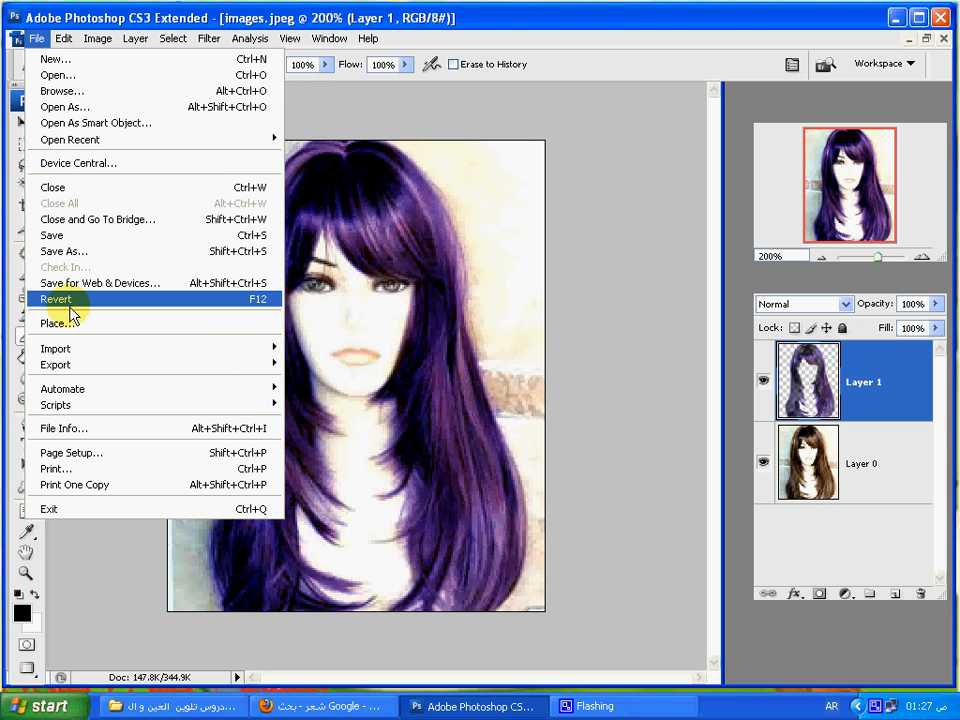
pyautogui.click(59, 252)
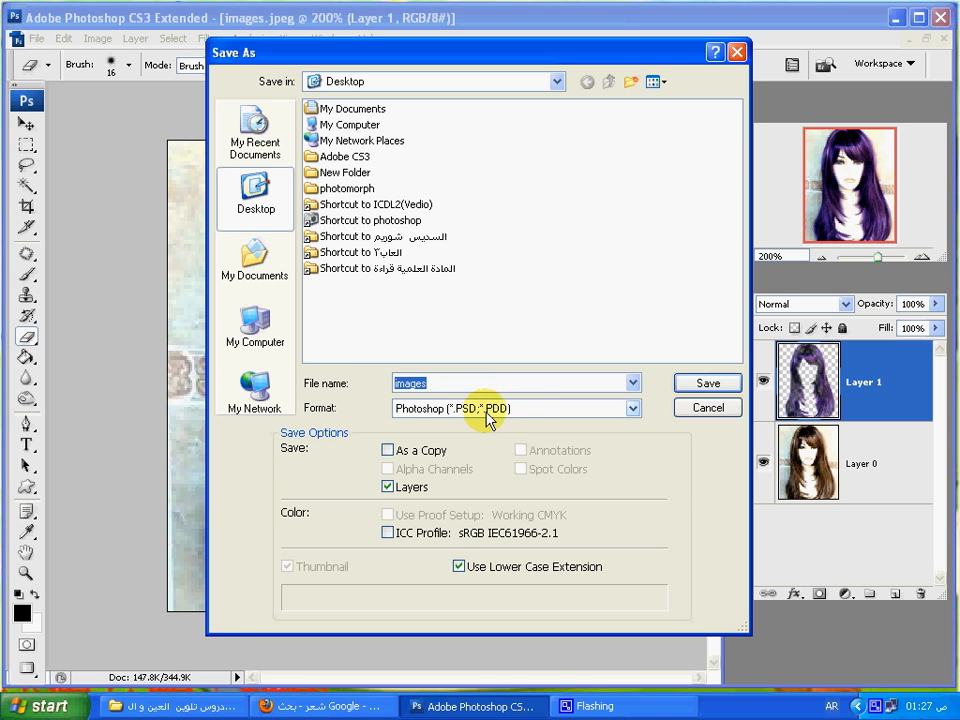
pyautogui.click(634, 412)
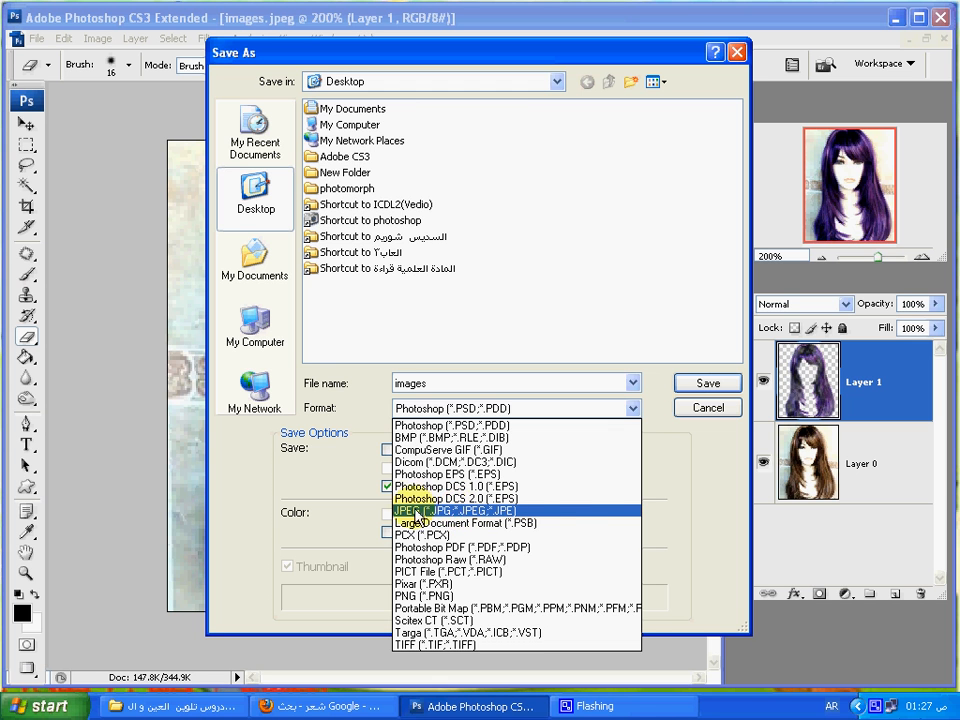
pyautogui.click(482, 510)
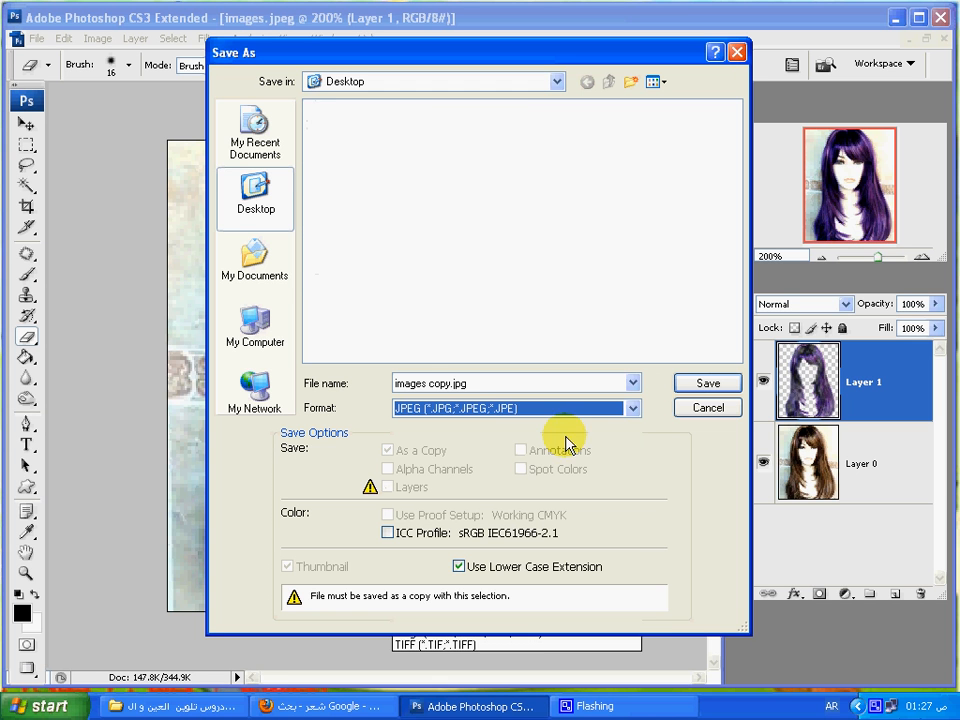
pyautogui.click(478, 388)
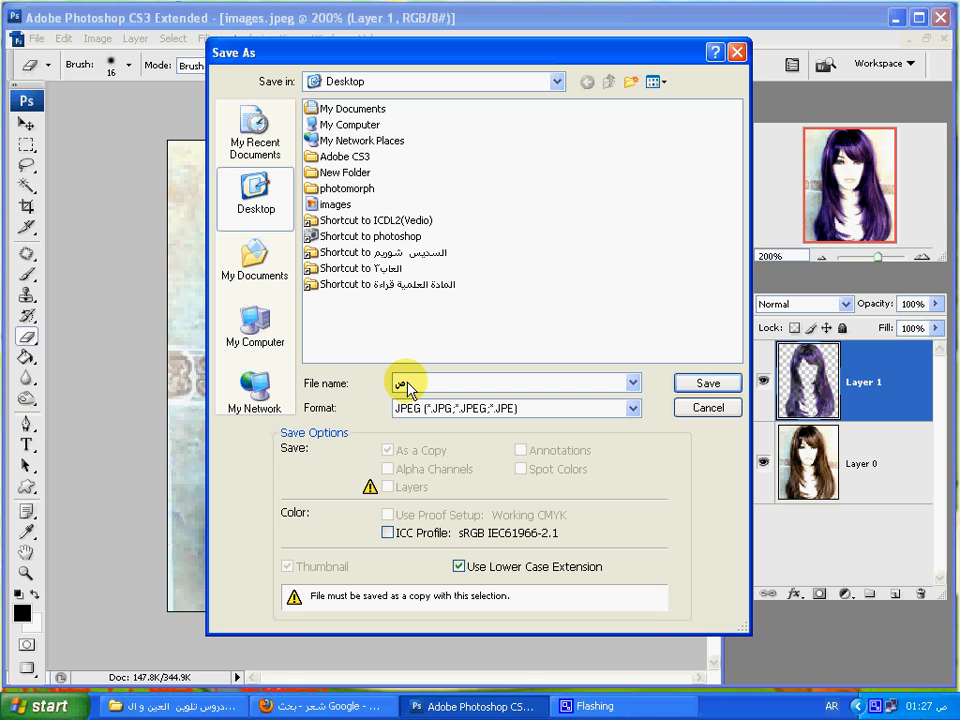
pyautogui.write('٢١')
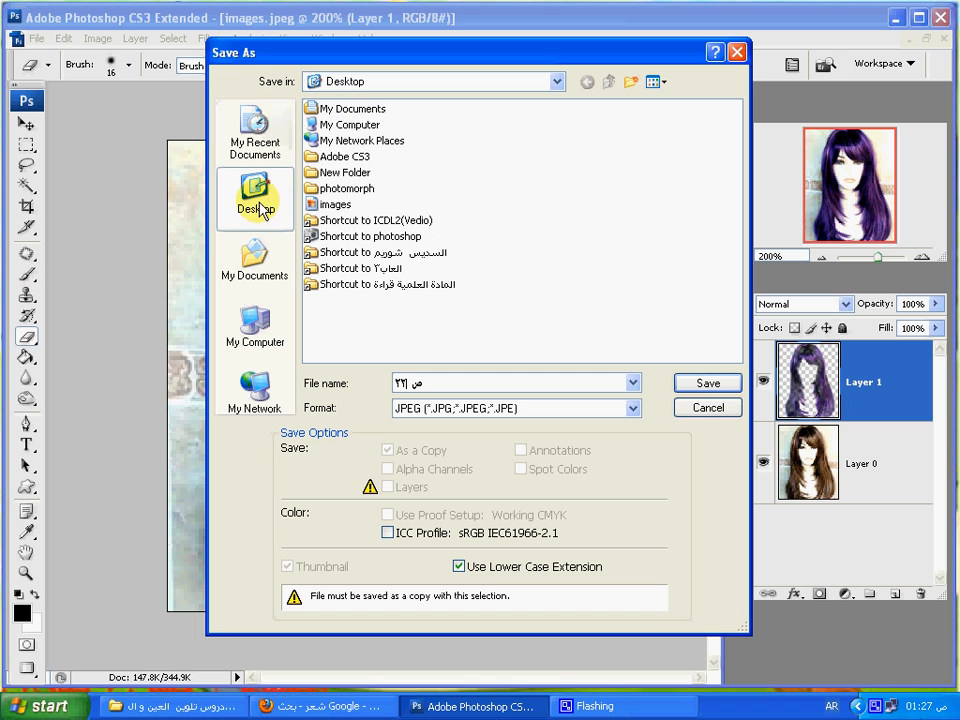
pyautogui.click(700, 388)
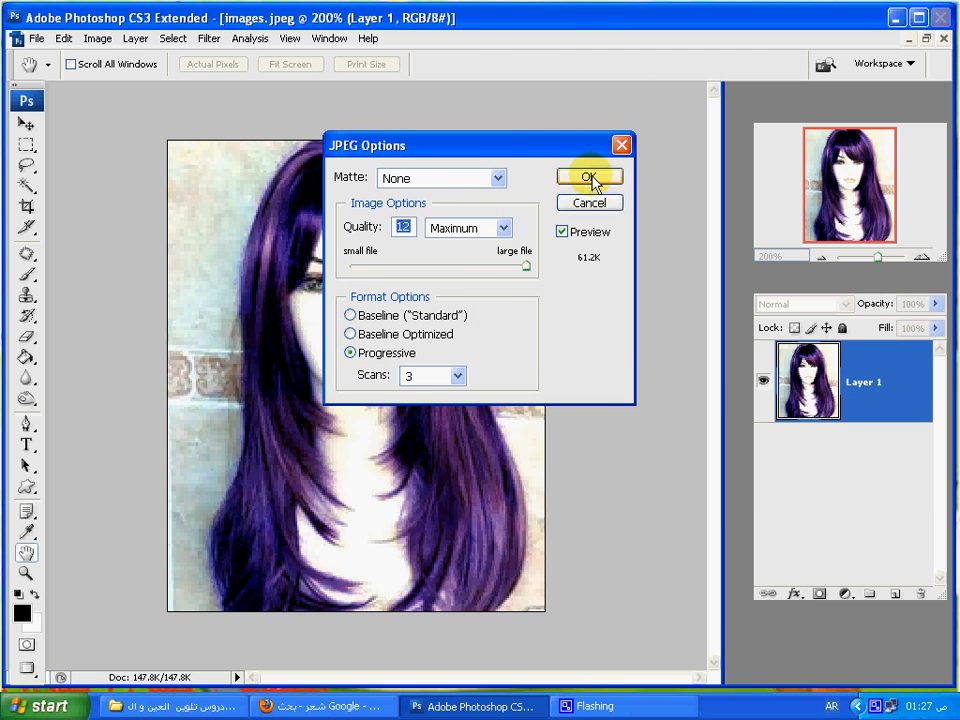
pyautogui.click(590, 178)
pyautogui.press('e')
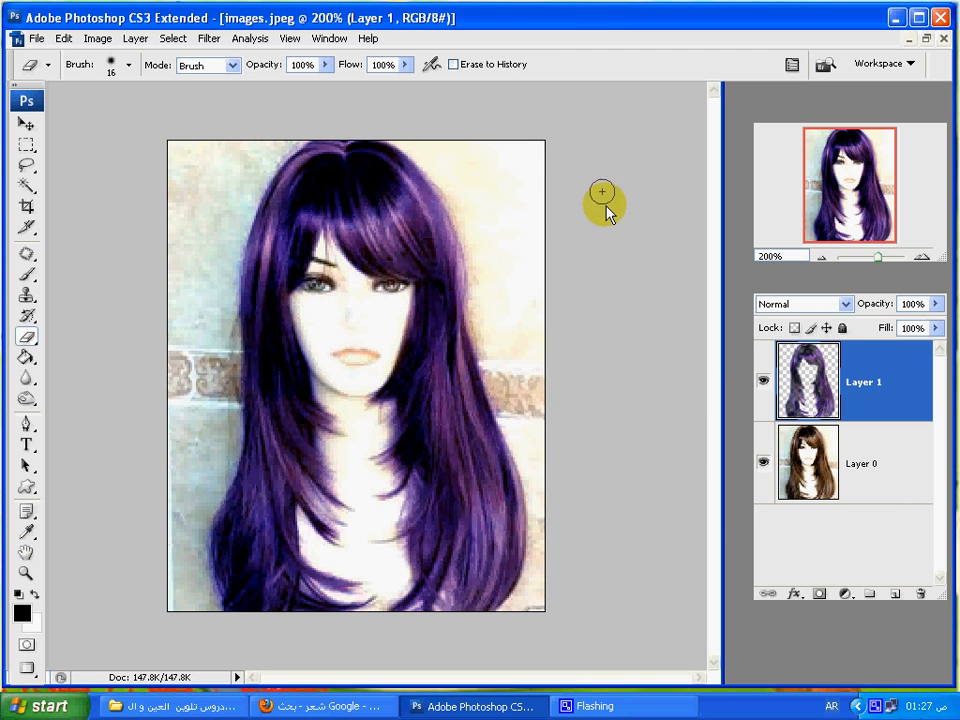